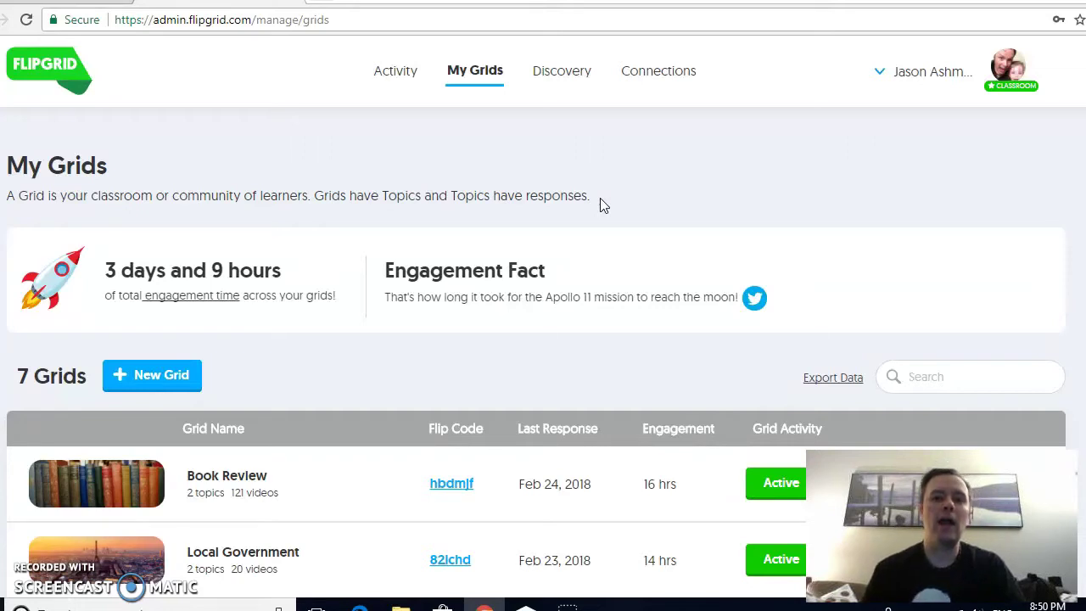
Step: Look through the full list of grids on the My Grids page, including their flip codes and activity
left_click(566, 195)
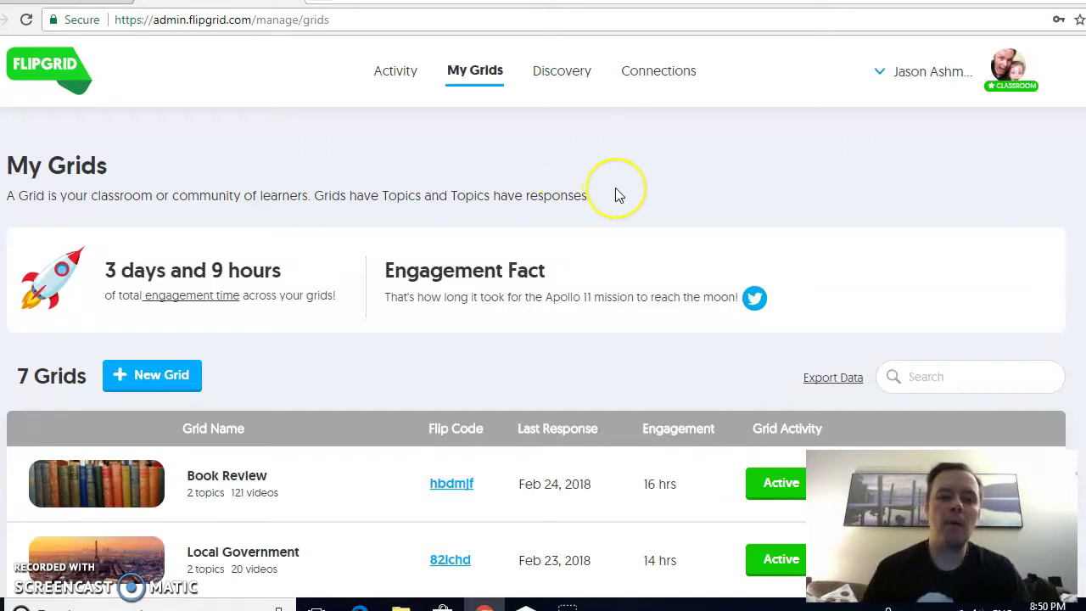
scroll(615, 188, "down", 4)
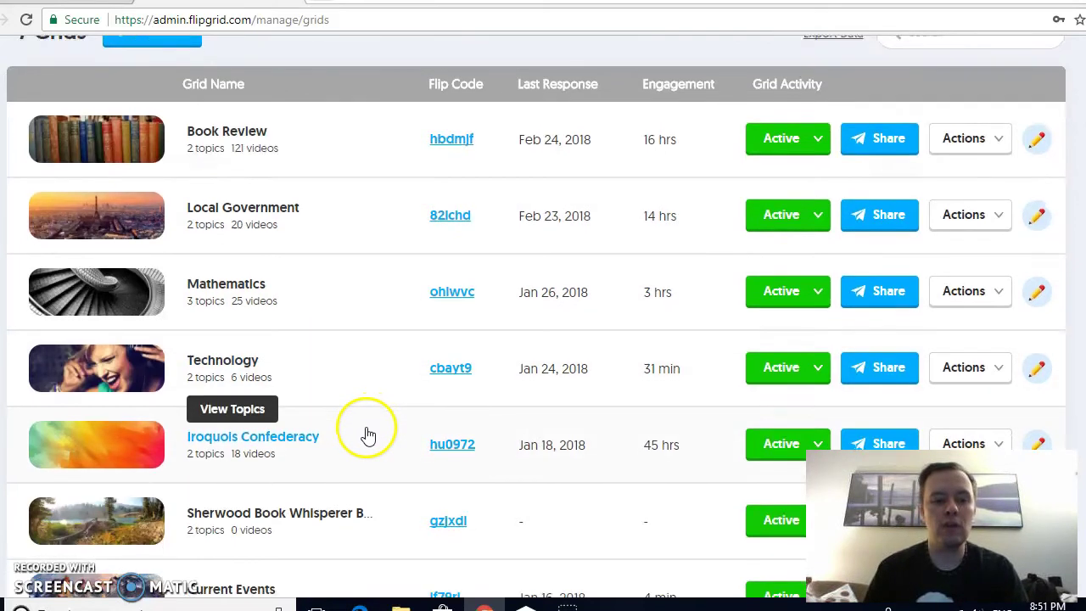
scroll(364, 433, "down", 3)
scroll(339, 368, "up", 3)
scroll(339, 365, "up", 3)
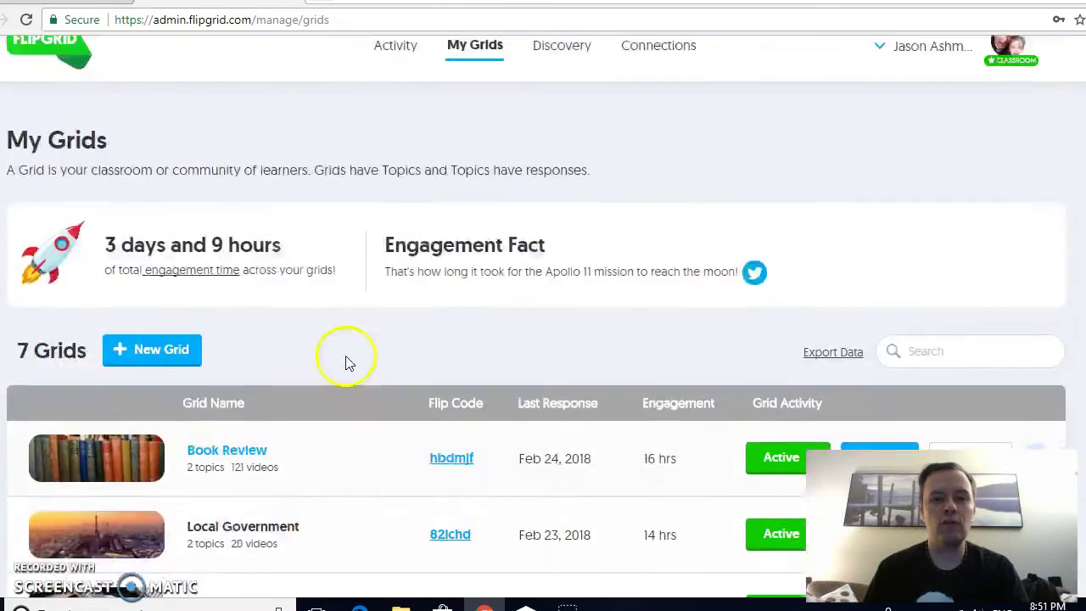
scroll(347, 364, "down", 2)
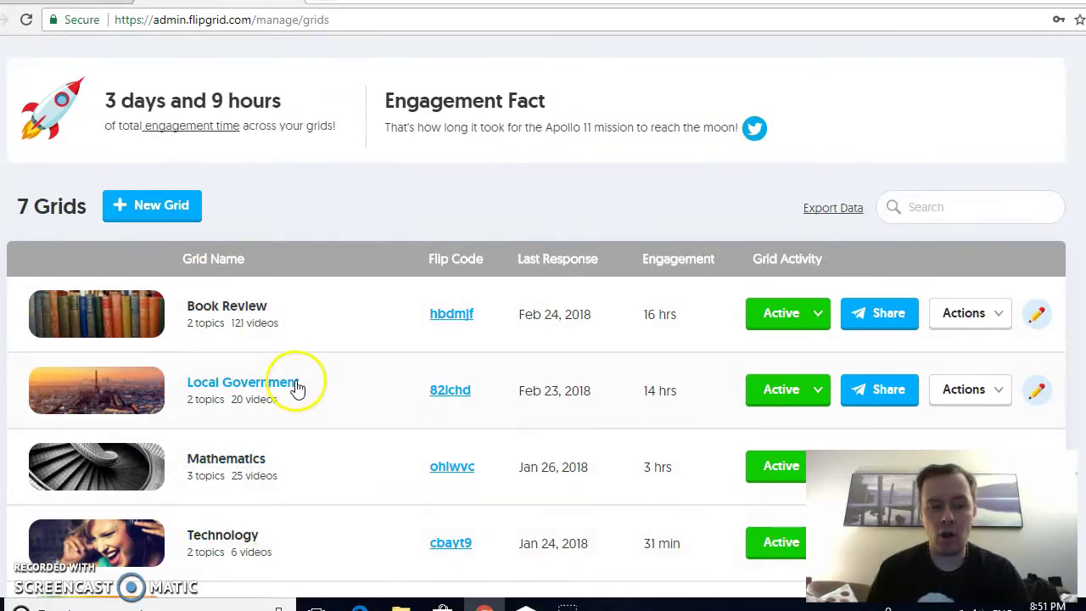
scroll(271, 466, "down", 2)
scroll(303, 358, "down", 1)
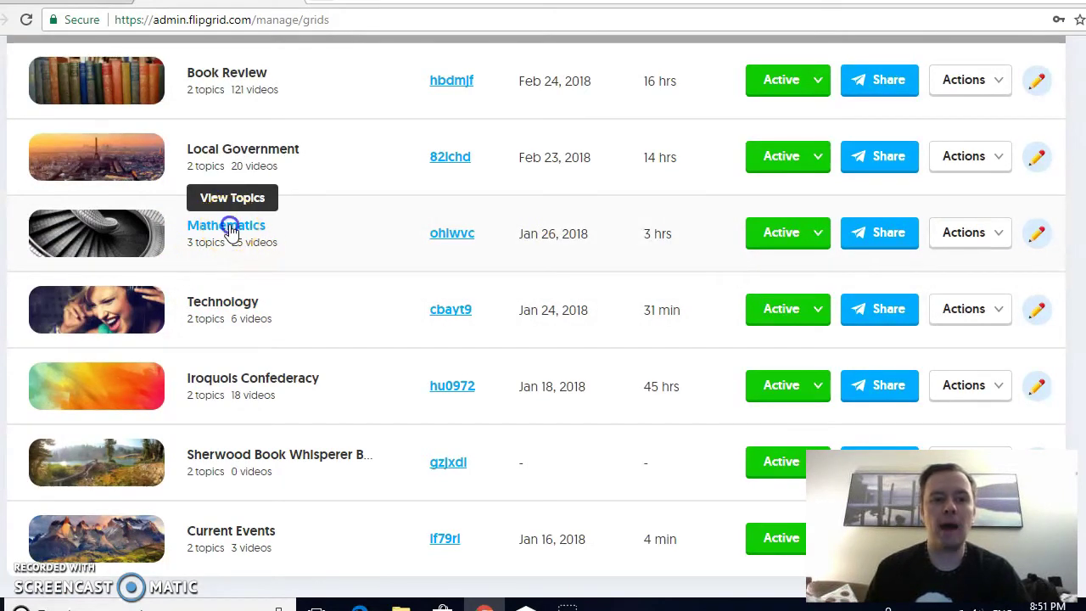
Step: View the topics inside the Mathematics grid and return to the My Grids list
left_click(230, 228)
scroll(365, 355, "down", 3)
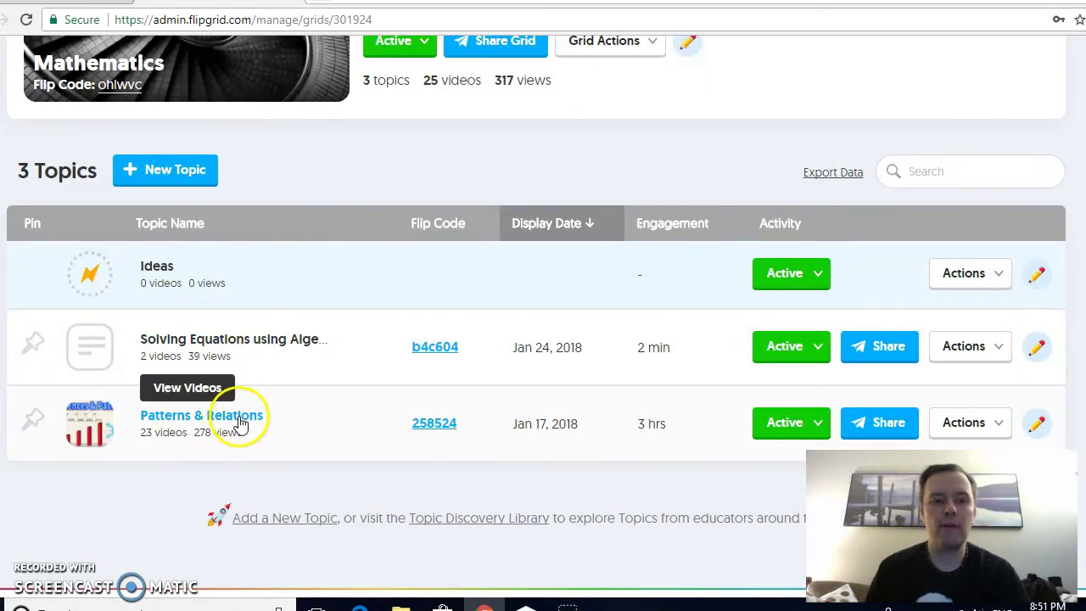
scroll(298, 376, "up", 3)
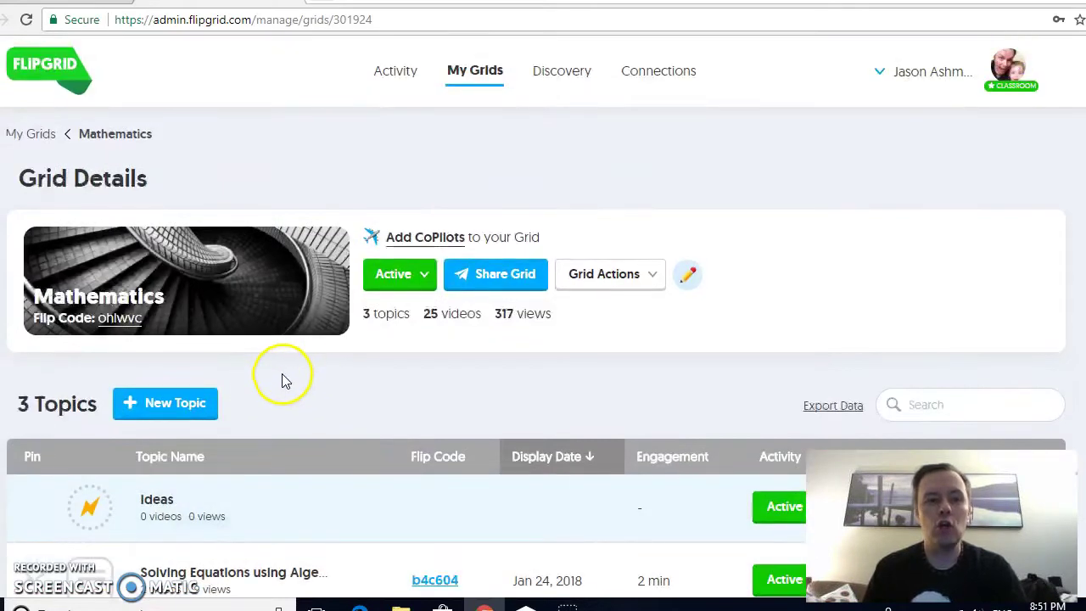
left_click(31, 136)
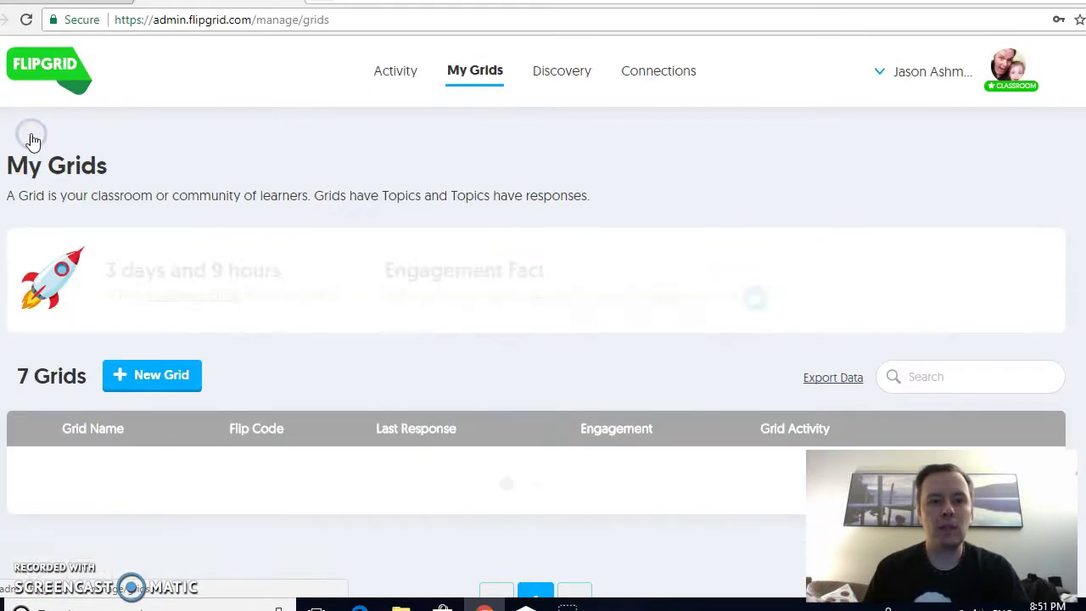
scroll(287, 364, "down", 1)
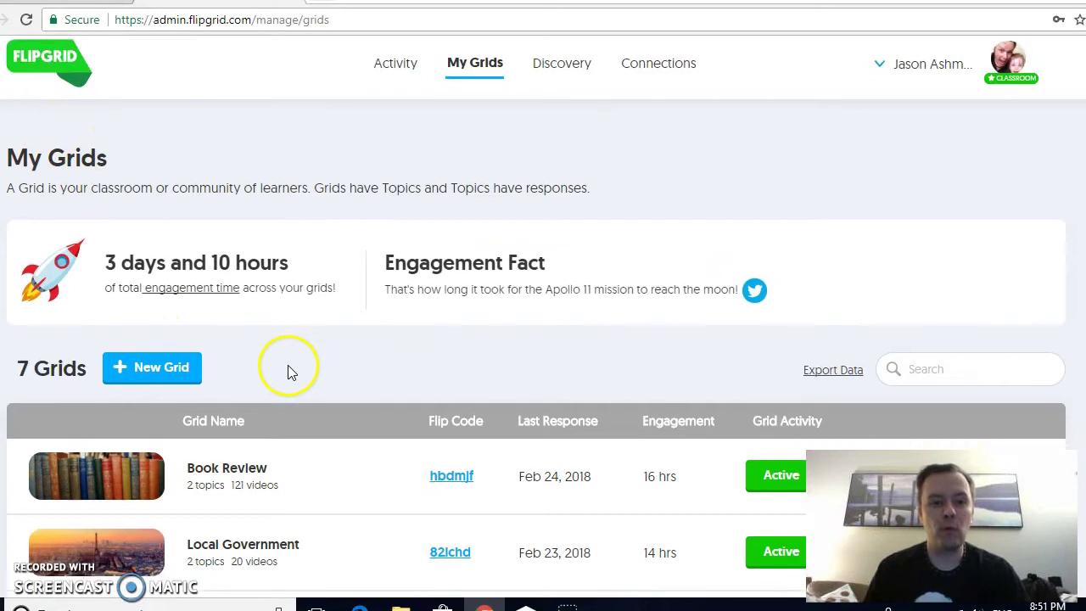
scroll(415, 314, "up", 1)
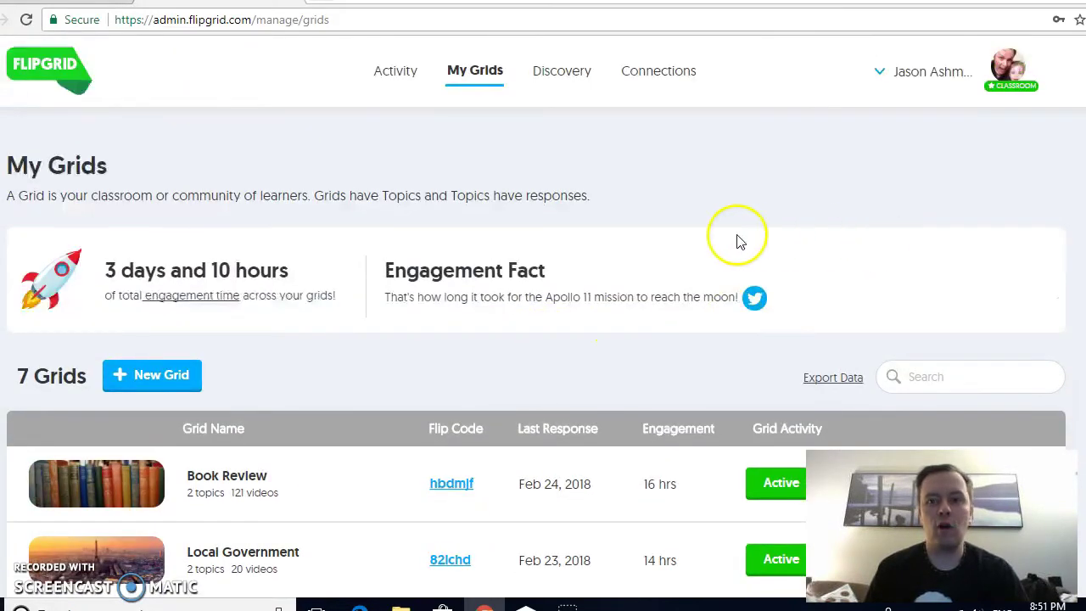
Step: Open the form for creating a new grid and examine its Grid Details and Security and Privacy settings
left_click(155, 381)
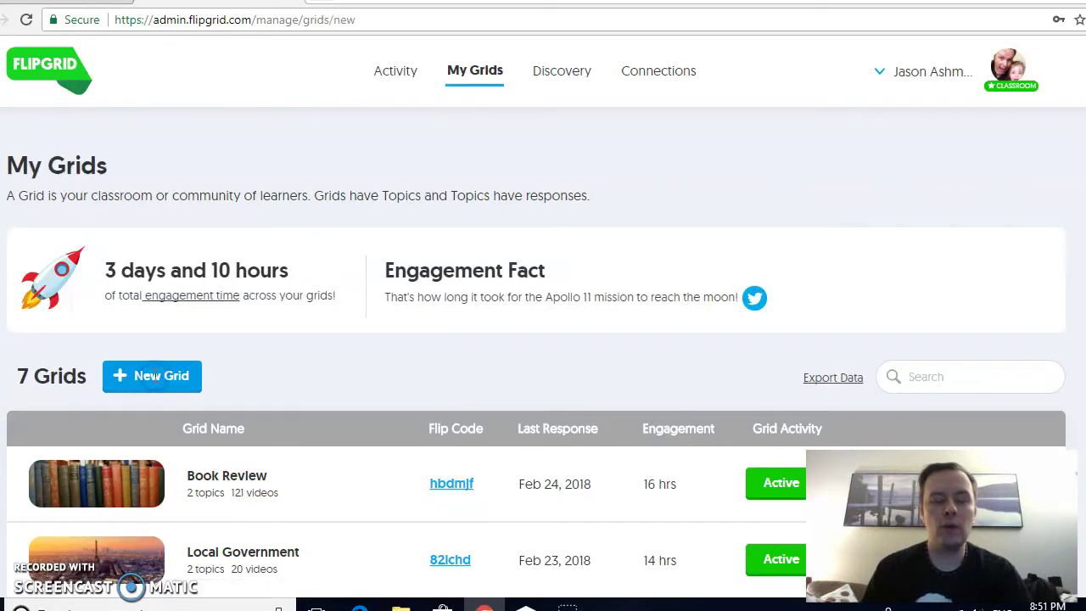
scroll(356, 335, "down", 3)
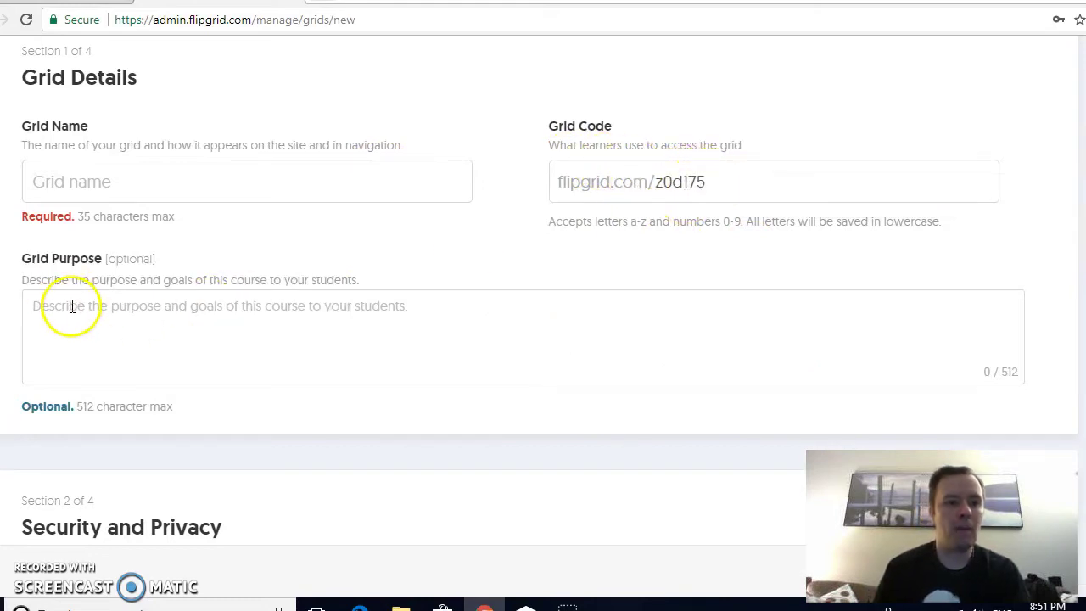
scroll(72, 306, "down", 1)
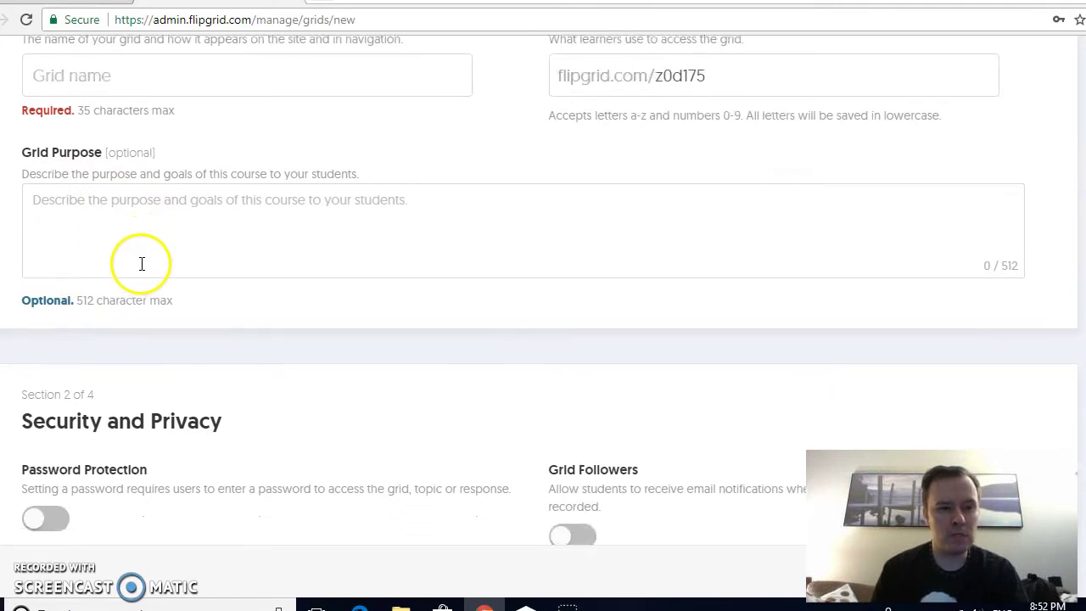
scroll(170, 254, "down", 2)
scroll(203, 264, "down", 1)
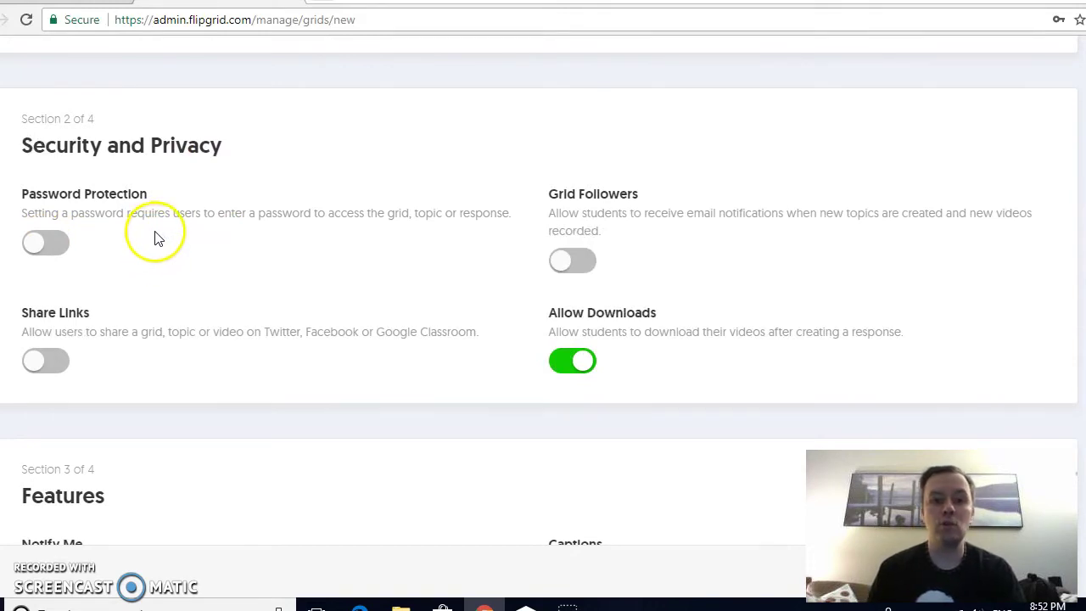
scroll(212, 242, "down", 1)
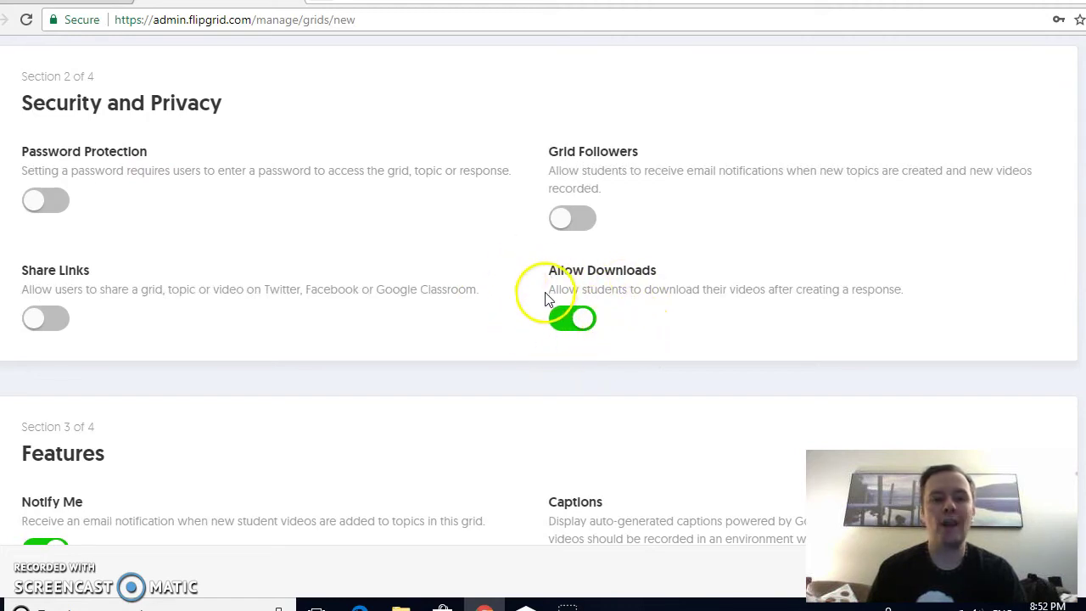
Step: Examine the new grid's Features settings and the cover image upload and gallery options under Customize
scroll(526, 293, "down", 3)
scroll(521, 292, "down", 2)
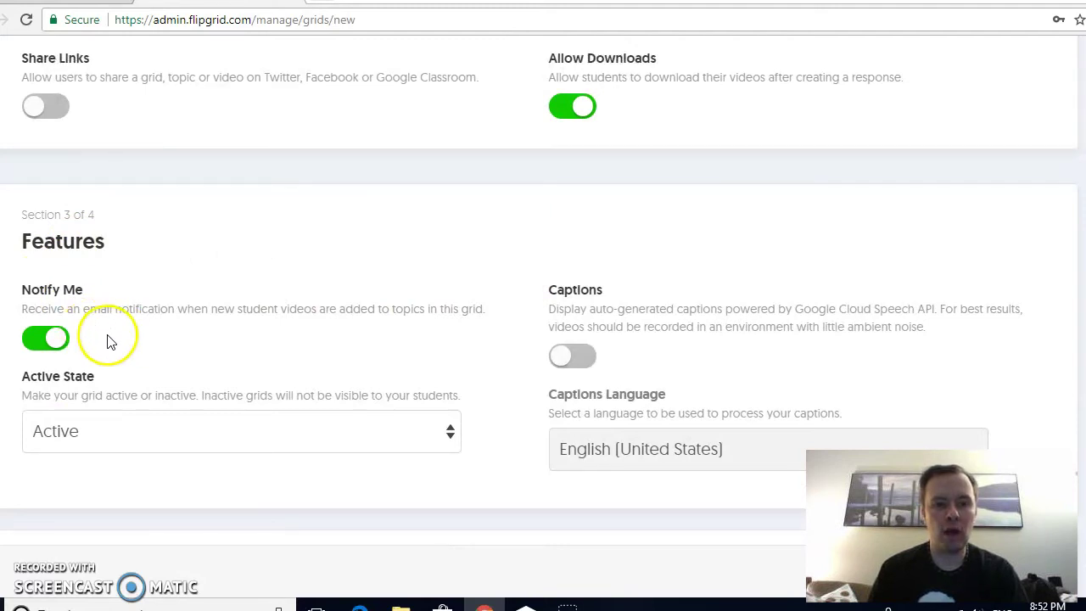
scroll(117, 338, "down", 2)
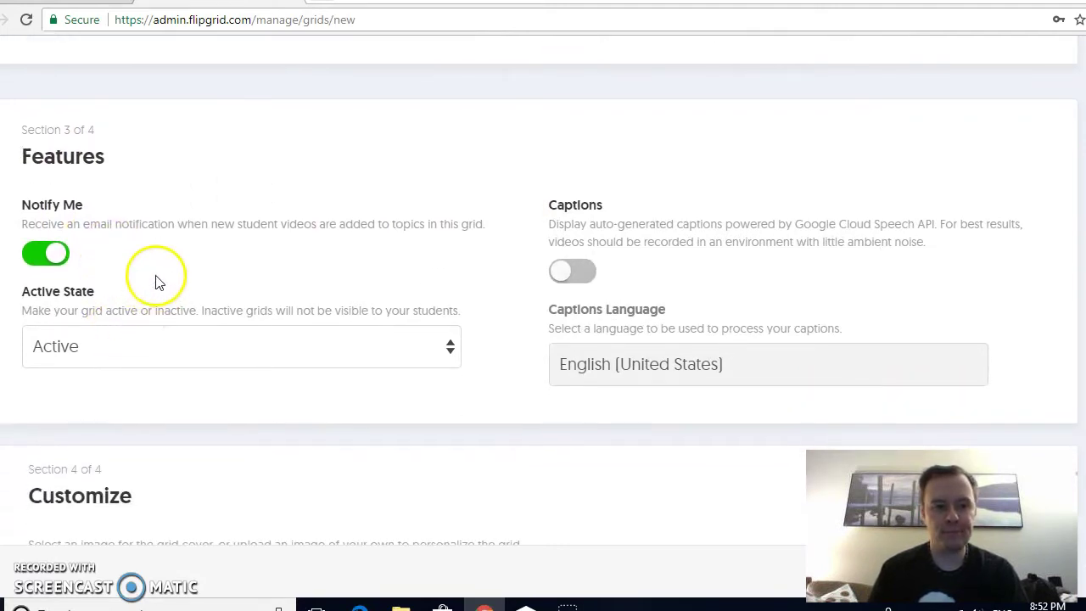
scroll(212, 283, "down", 2)
scroll(441, 209, "down", 4)
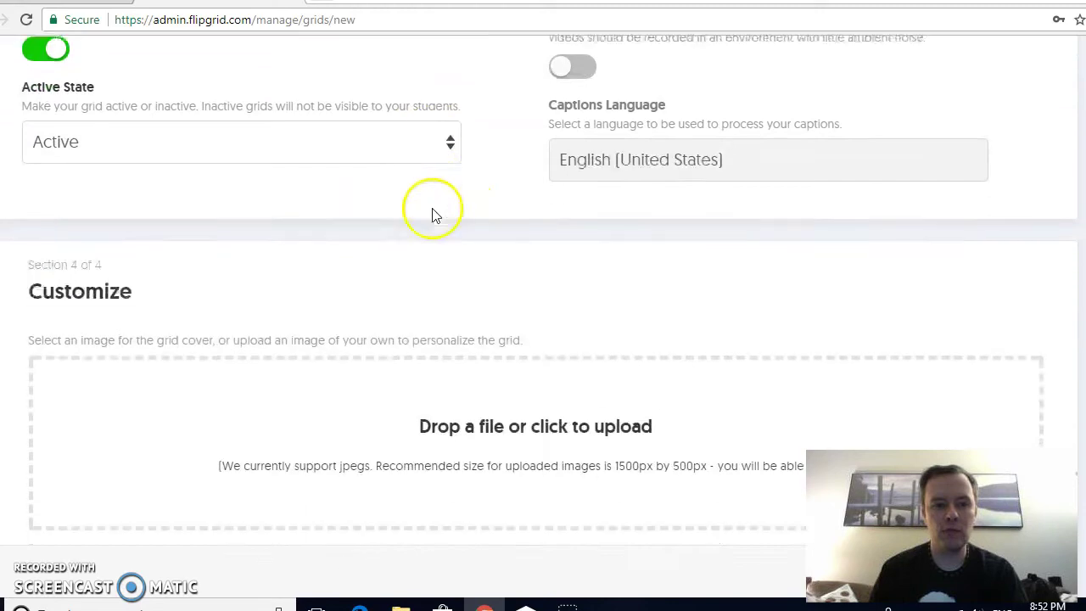
scroll(269, 303, "down", 3)
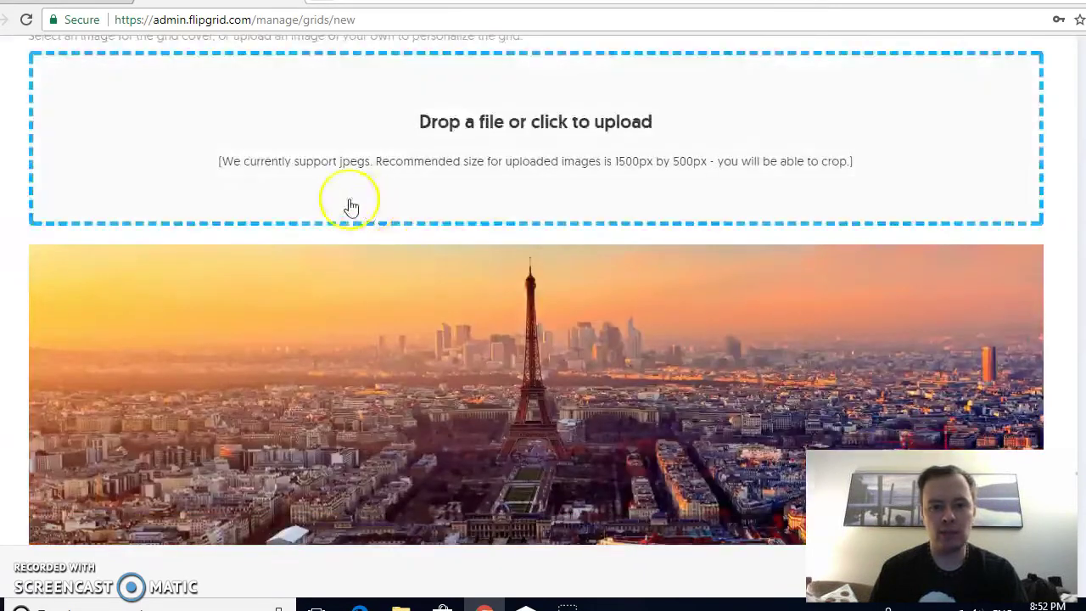
scroll(554, 286, "down", 2)
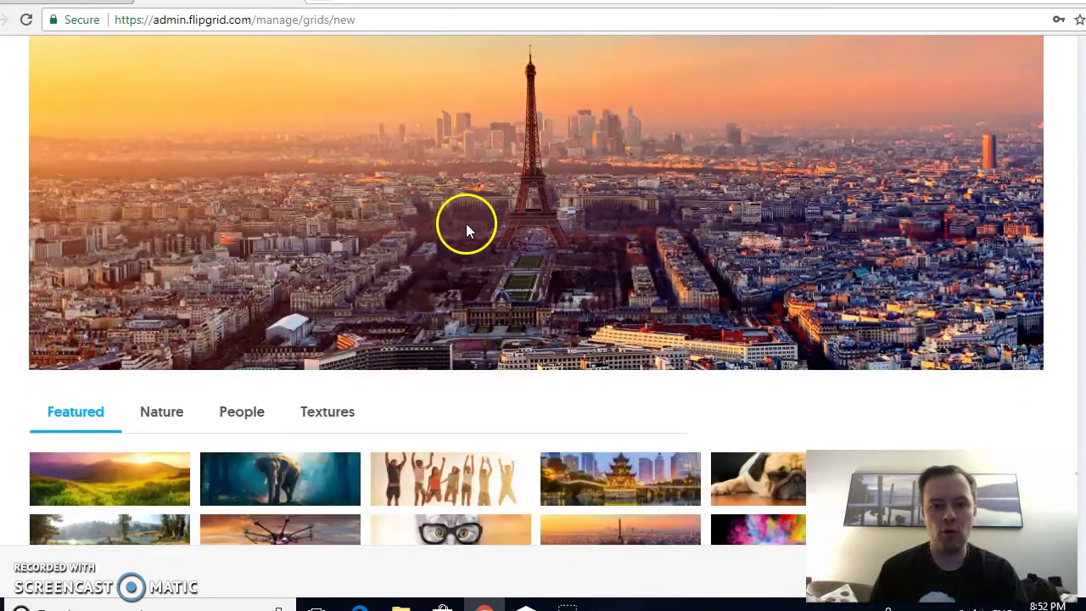
scroll(501, 280, "down", 3)
scroll(272, 263, "up", 2)
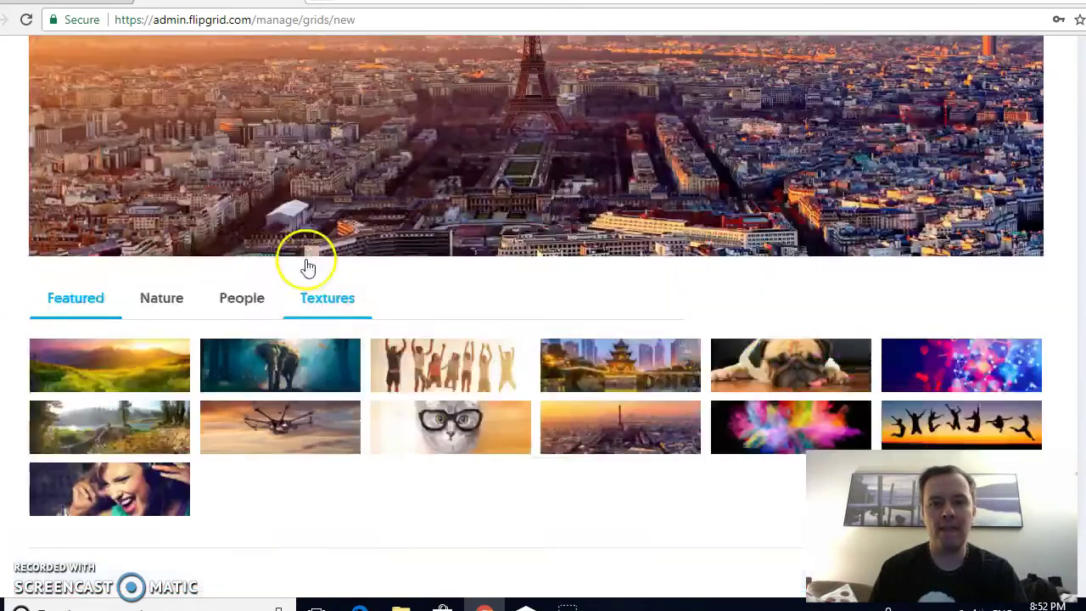
Step: Leave the new grid form without creating a grid and go back to the grid list
scroll(309, 266, "up", 8)
scroll(473, 276, "up", 5)
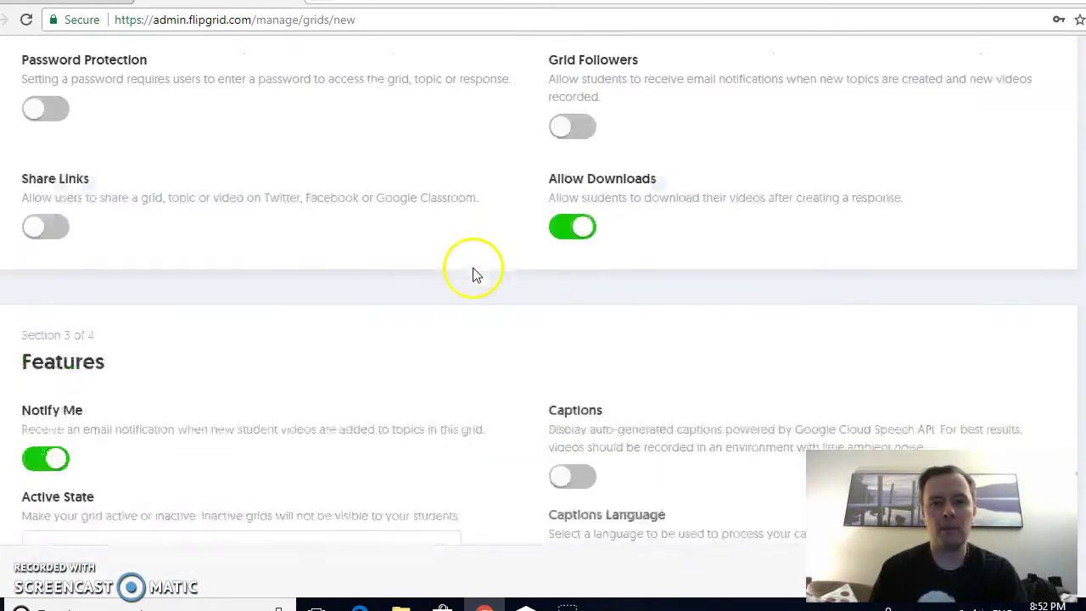
scroll(473, 276, "up", 9)
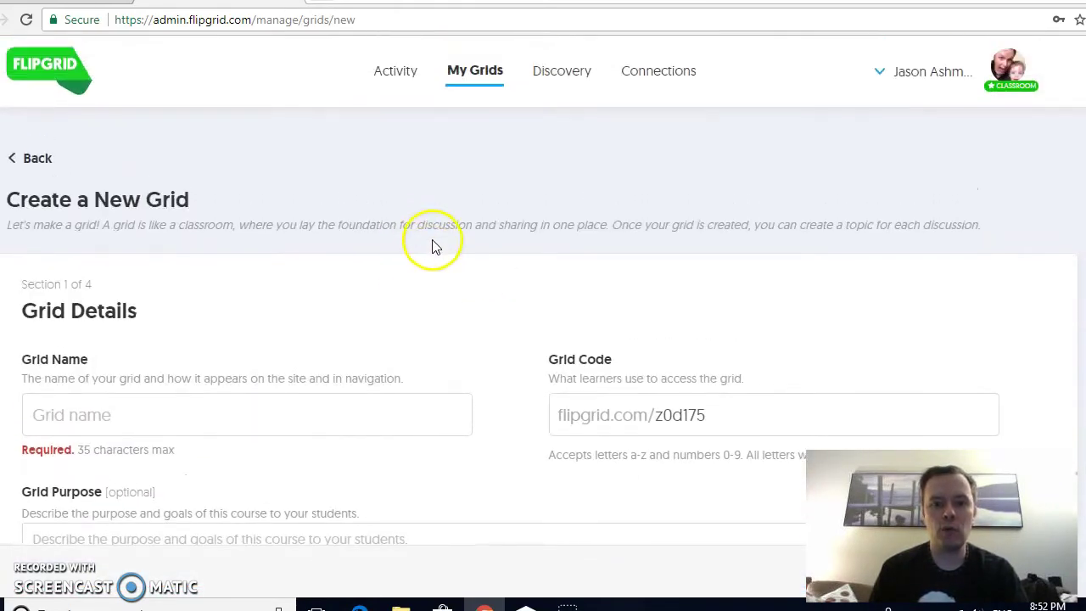
left_click(34, 163)
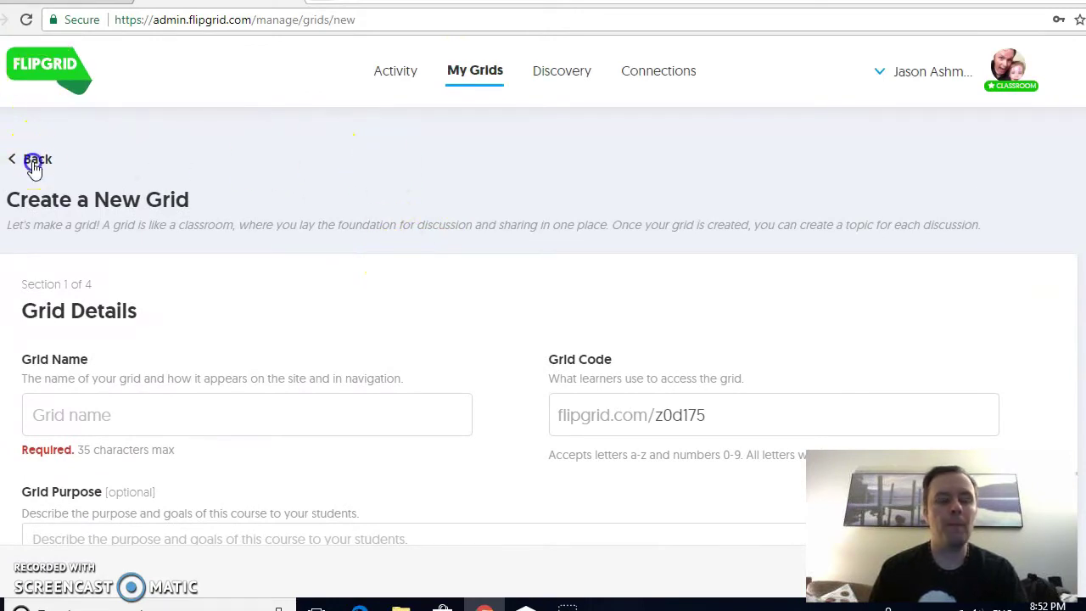
Step: Open the Book Review grid and start creating a new topic in it
scroll(266, 359, "down", 2)
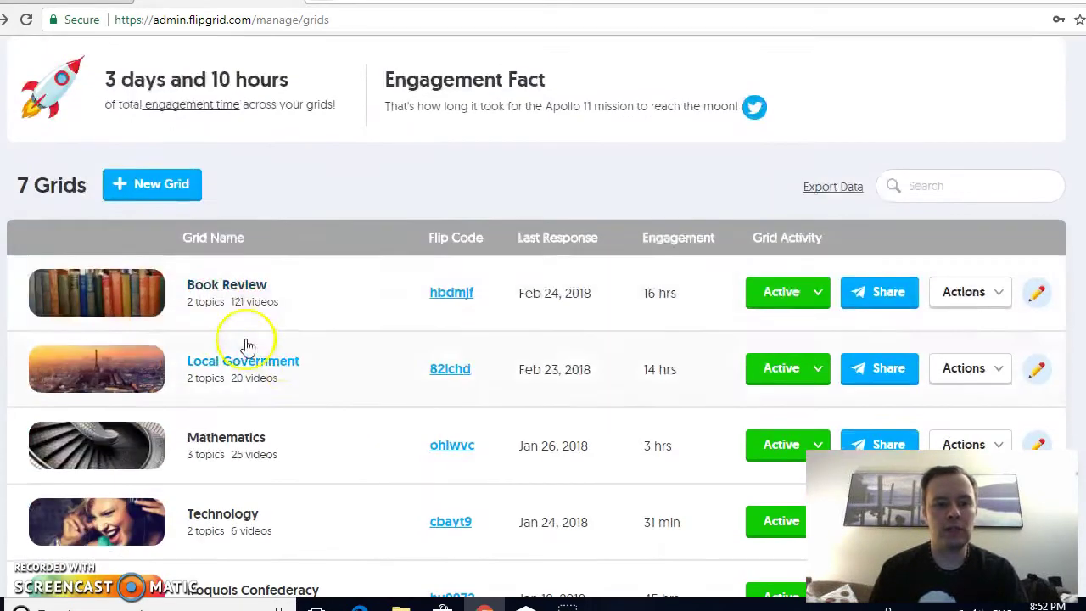
left_click(228, 289)
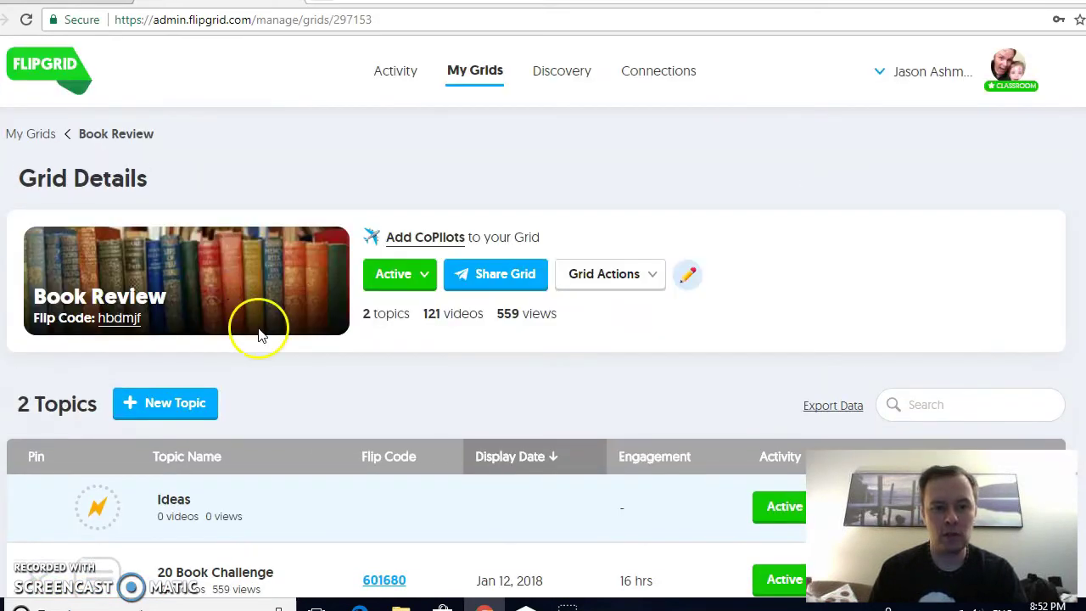
scroll(407, 408, "down", 2)
left_click(174, 298)
left_click(180, 297)
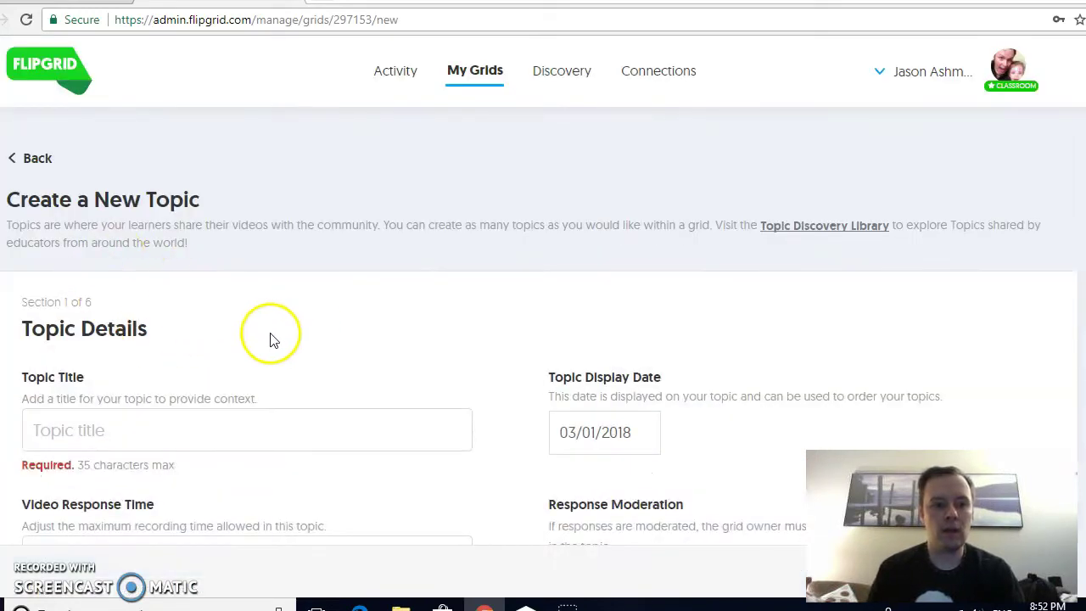
Step: Review the available Video Response Time limits for the new topic and choose 1 minute 30 seconds
scroll(271, 322, "down", 2)
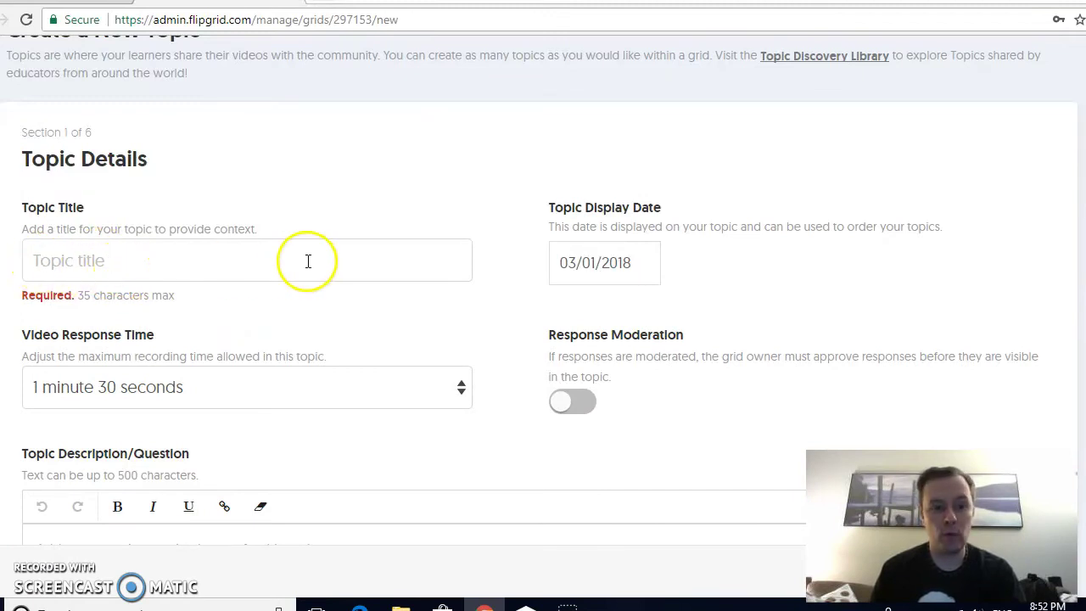
scroll(301, 260, "down", 2)
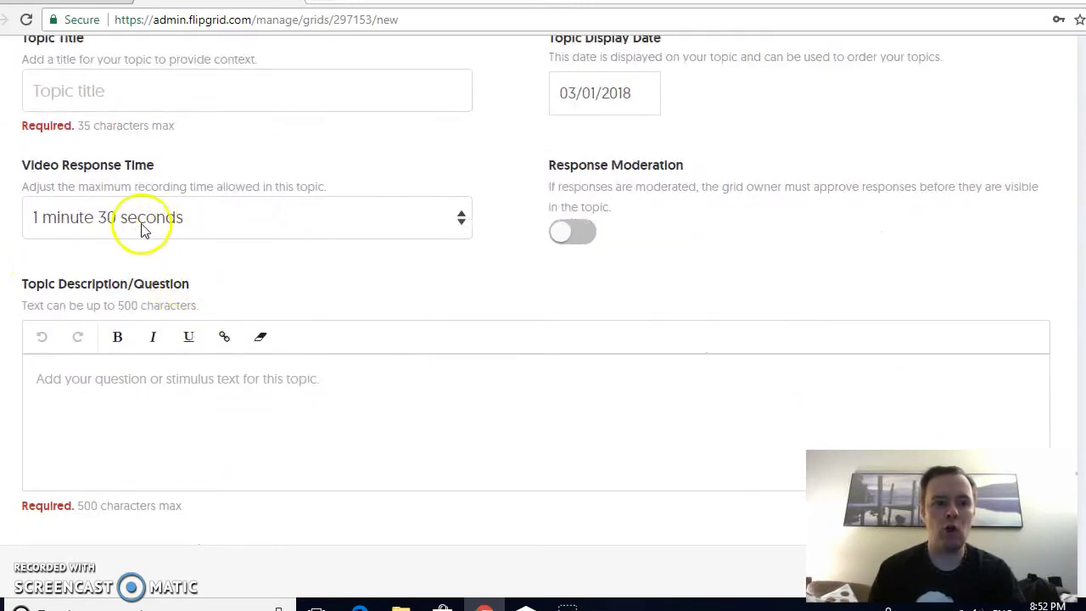
left_click(459, 223)
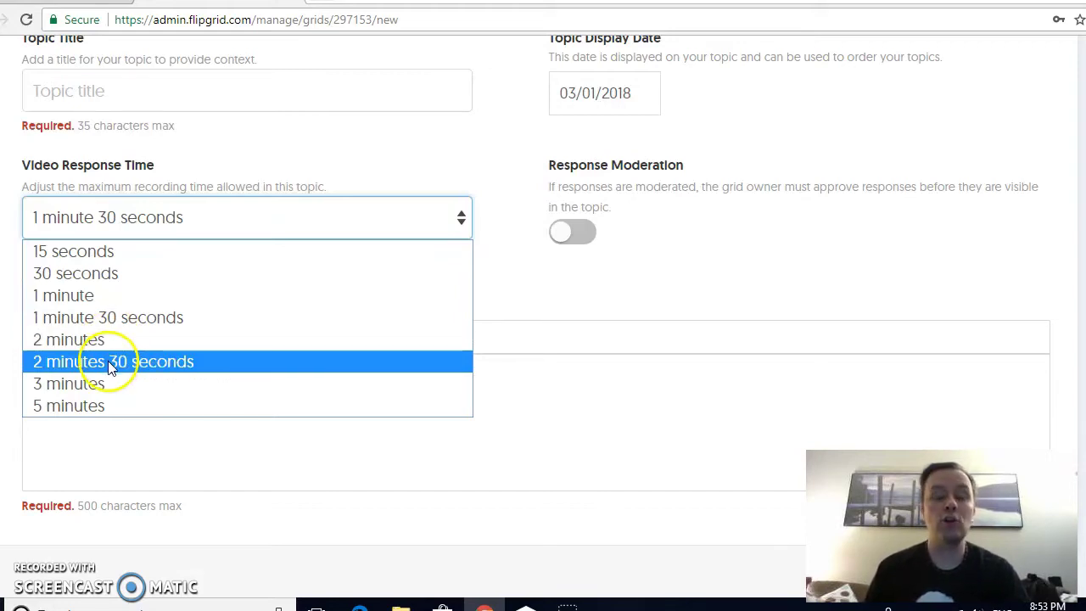
left_click(85, 321)
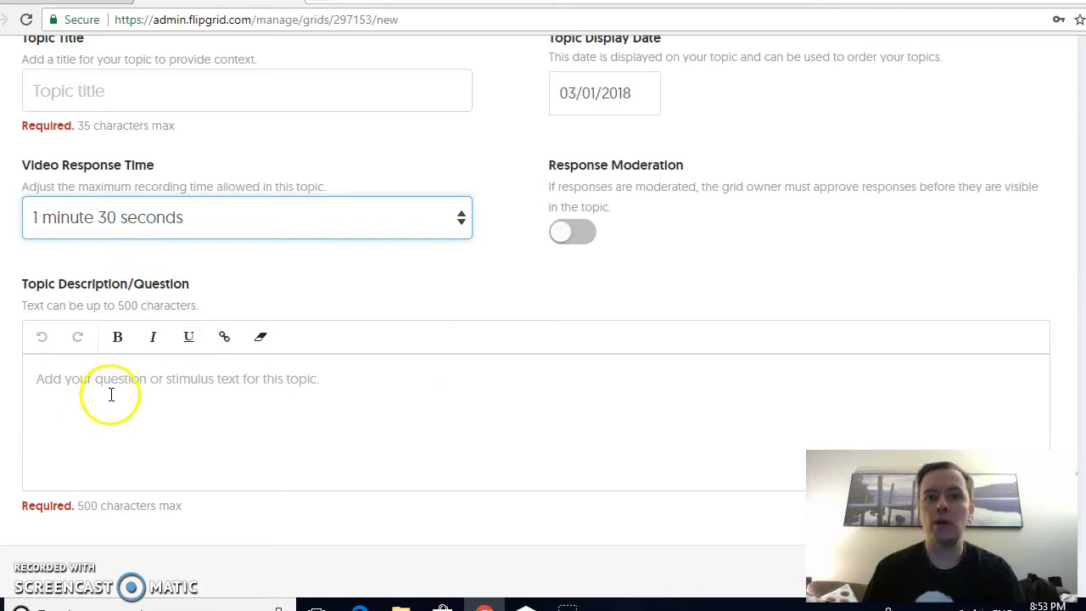
Step: Examine the new topic's Response Moderation, Topic Description/Question, Topic Status and Topic Resources settings
scroll(247, 361, "down", 1)
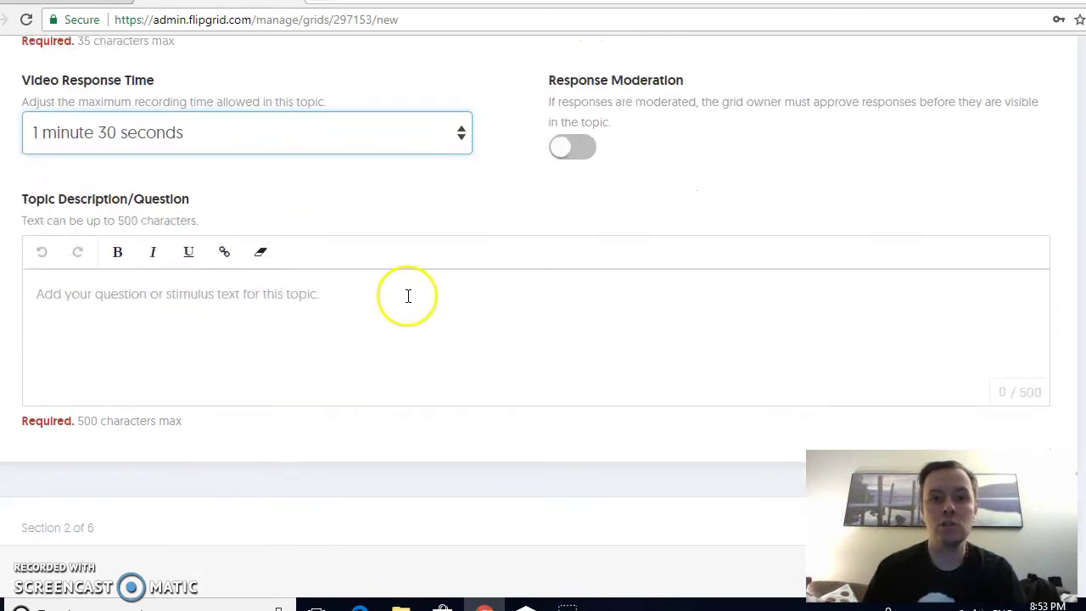
scroll(408, 299, "up", 4)
scroll(509, 383, "down", 2)
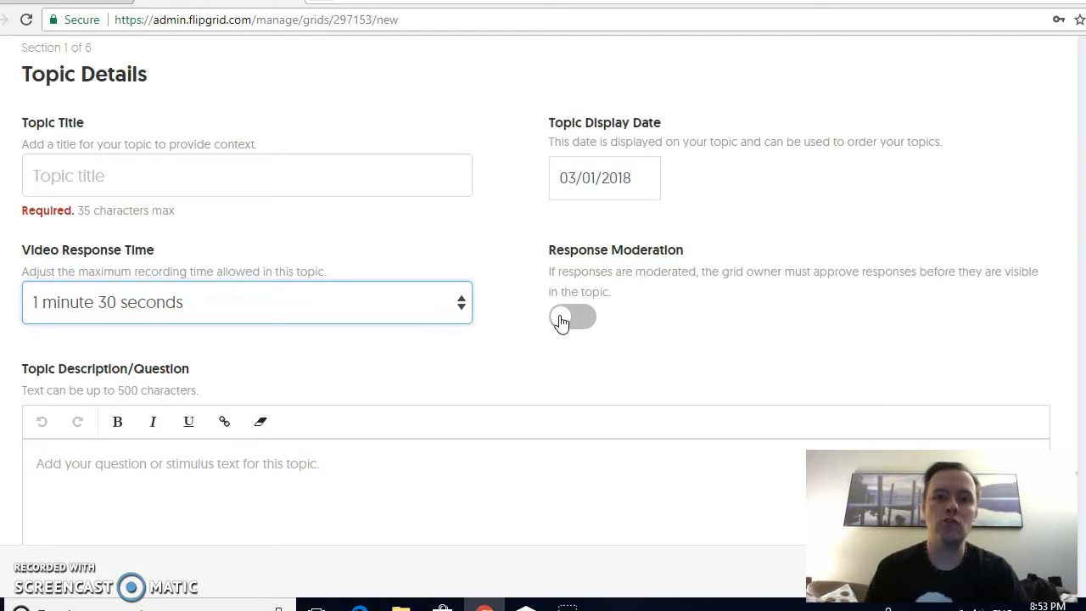
scroll(534, 328, "down", 3)
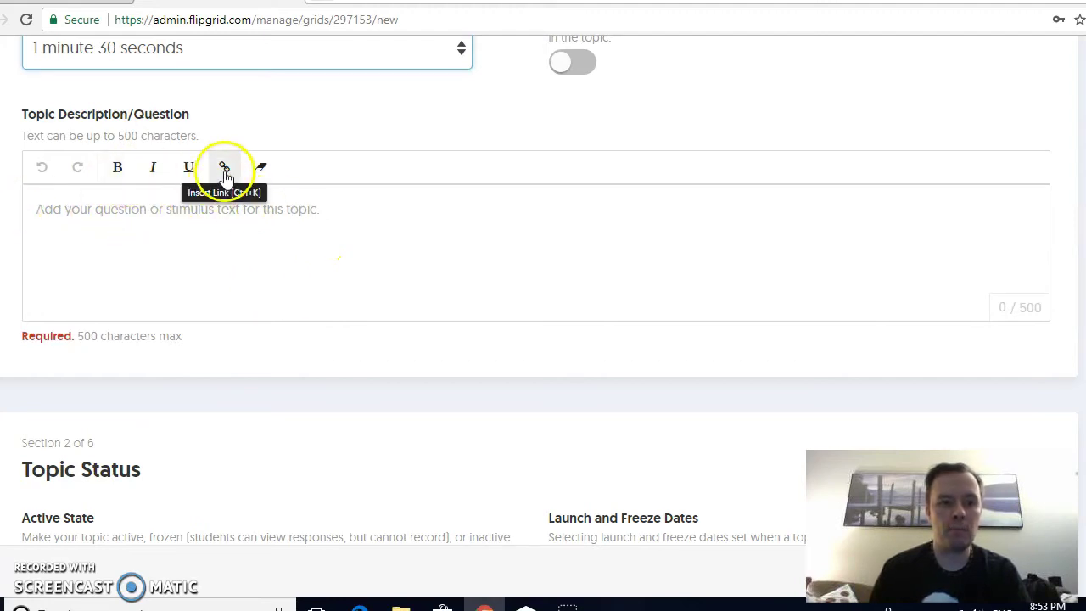
scroll(185, 255, "down", 3)
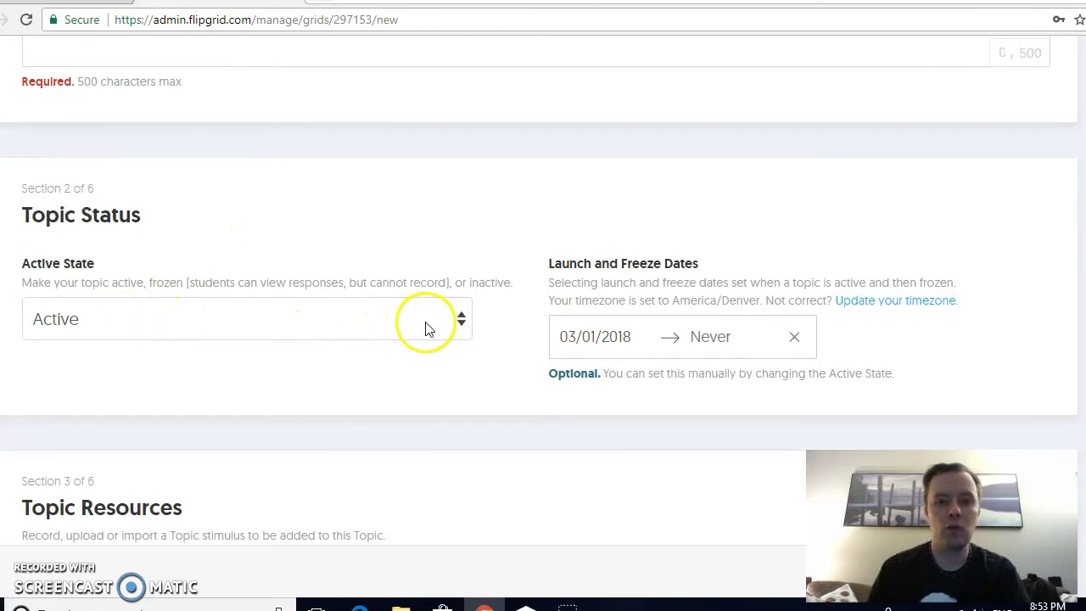
scroll(359, 303, "down", 2)
scroll(359, 303, "down", 1)
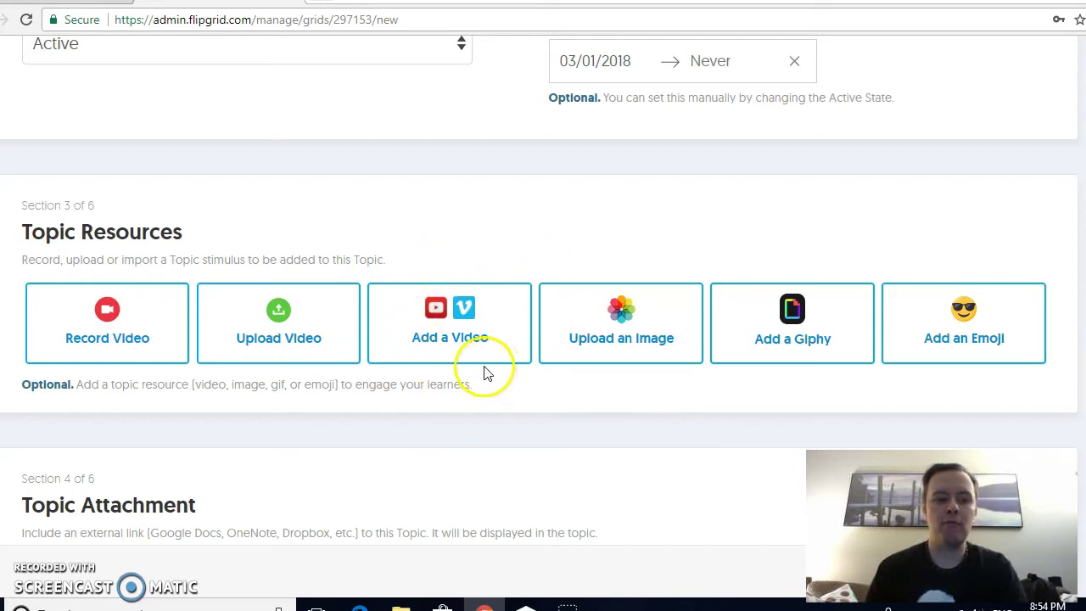
Step: Review the Topic Attachment and Response Features sections, and select Custom Feedback to view its rubric option
scroll(488, 369, "down", 5)
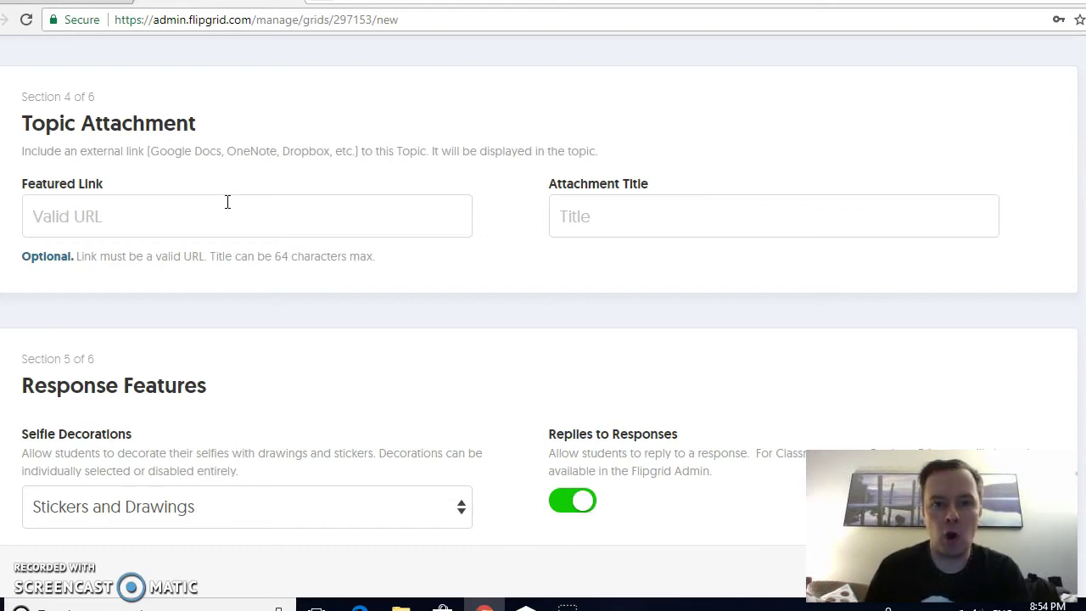
scroll(342, 223, "down", 2)
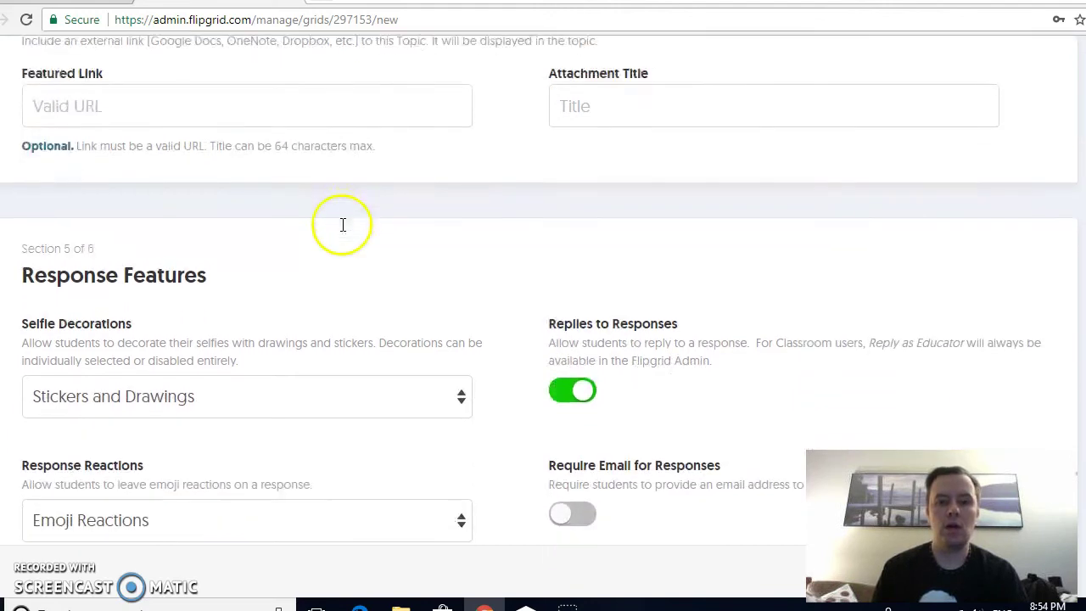
scroll(344, 232, "down", 4)
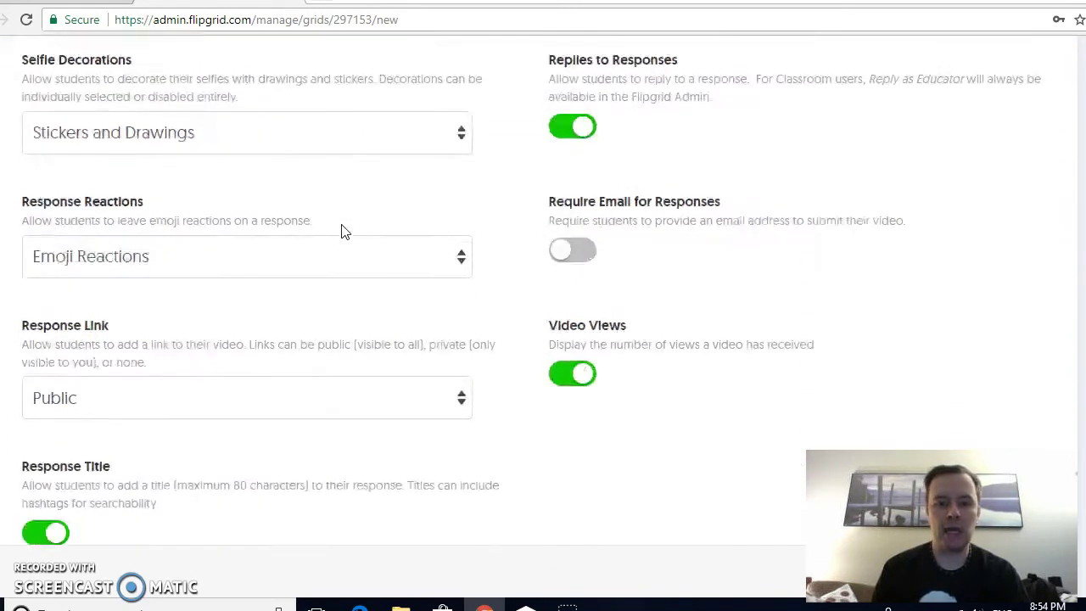
scroll(344, 232, "down", 5)
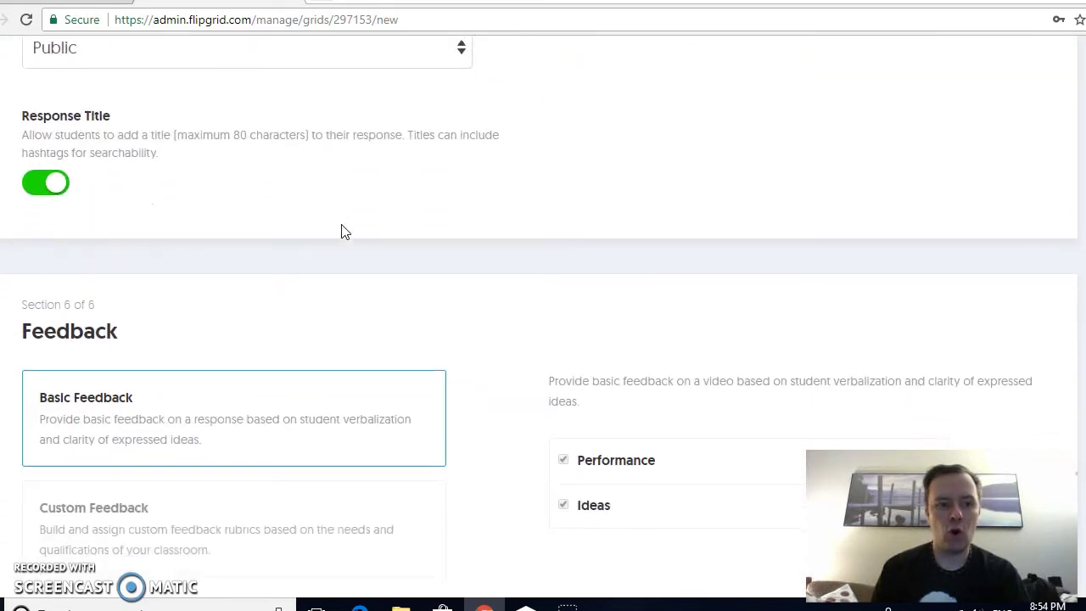
scroll(343, 231, "down", 1)
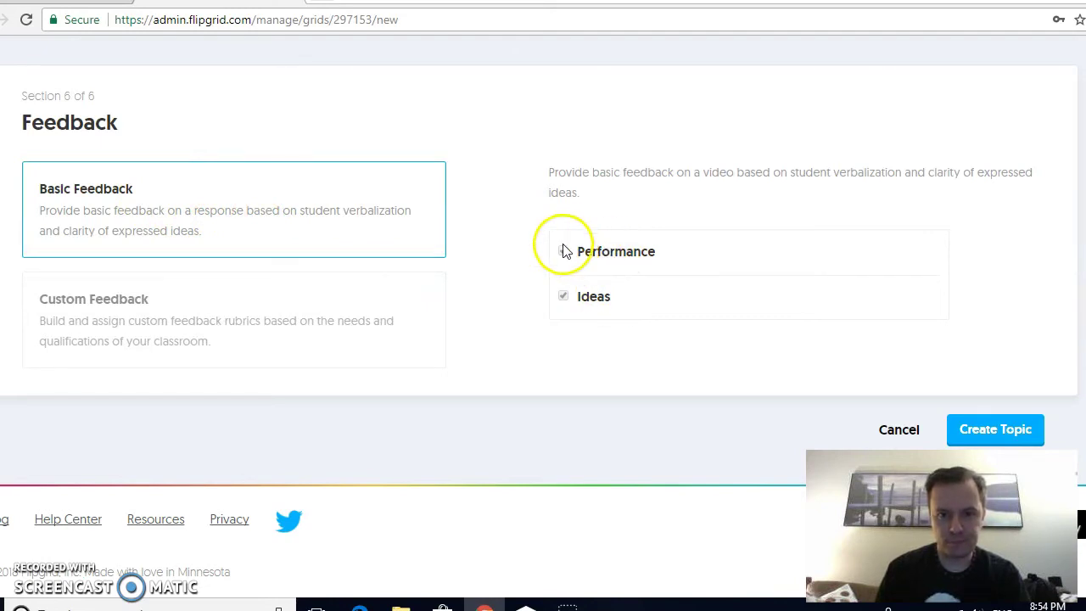
left_click(185, 321)
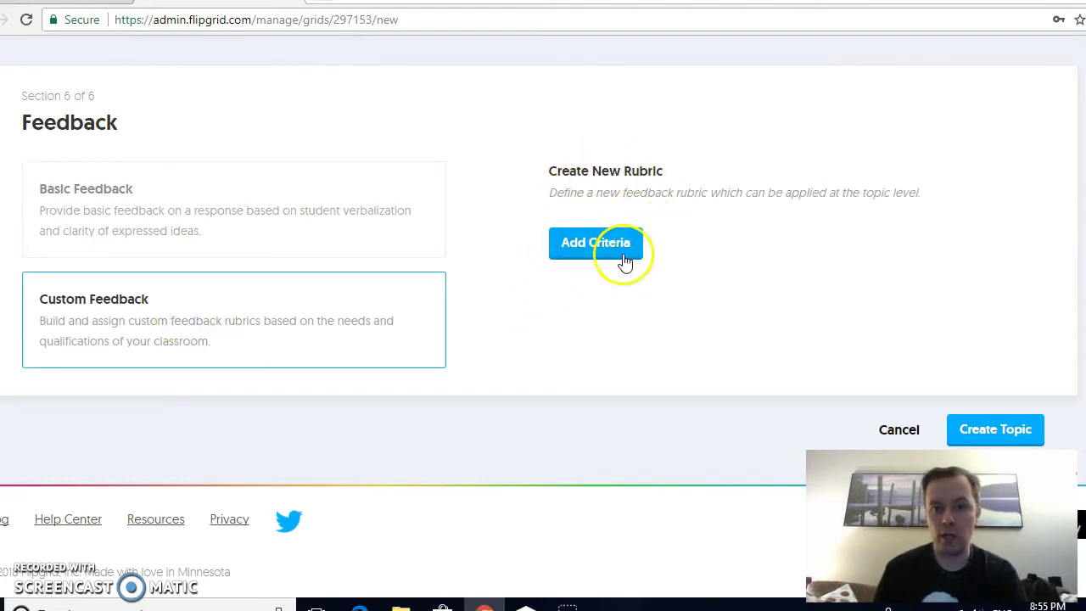
Step: Leave the new topic form without creating a topic and return to the Book Review grid
scroll(226, 342, "up", 7)
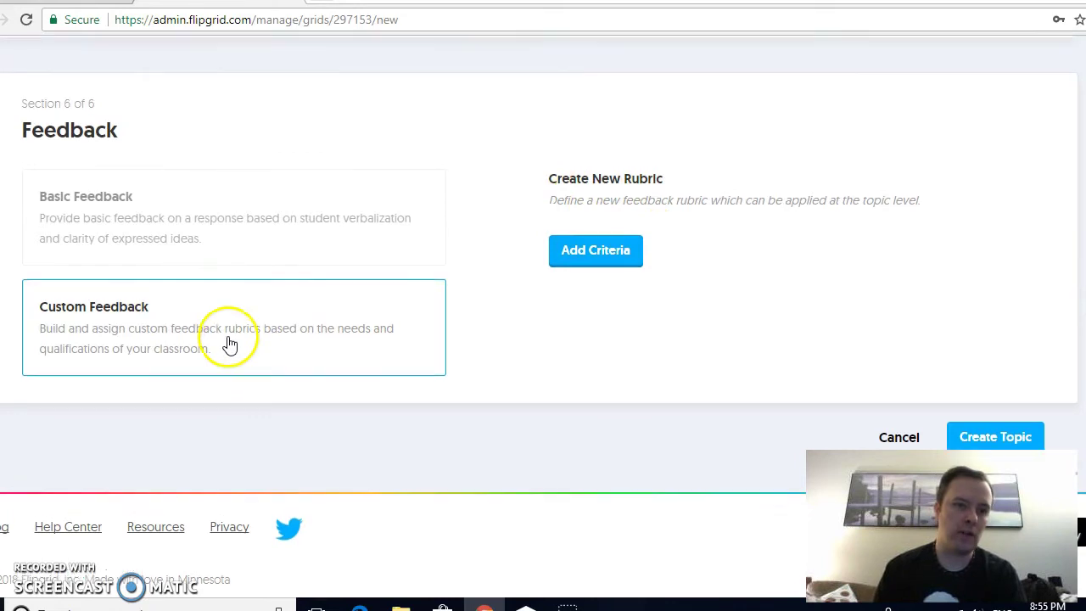
scroll(232, 342, "up", 8)
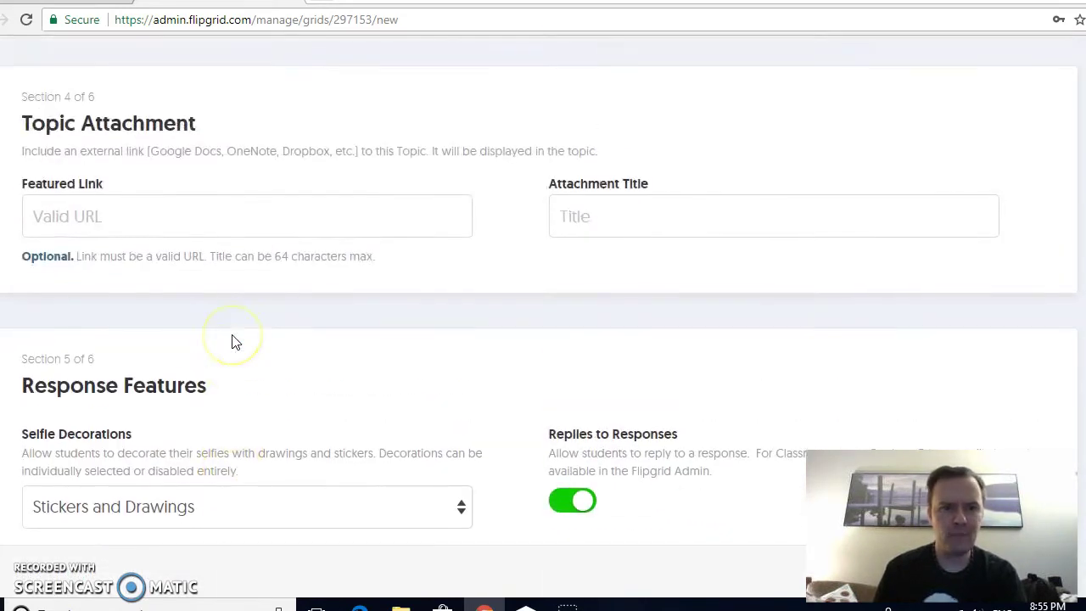
scroll(119, 348, "up", 5)
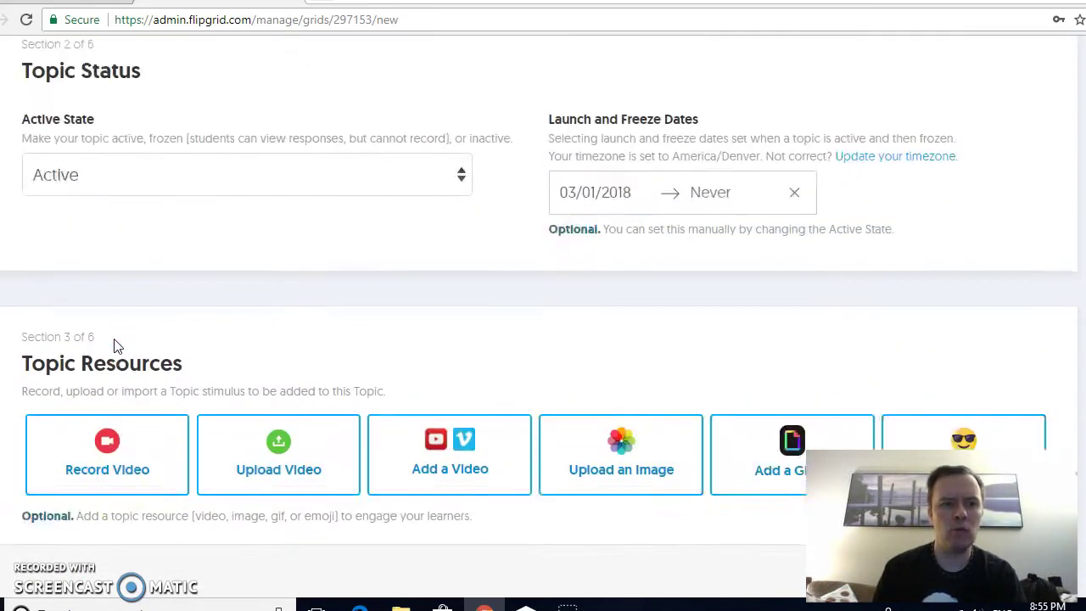
scroll(131, 362, "up", 5)
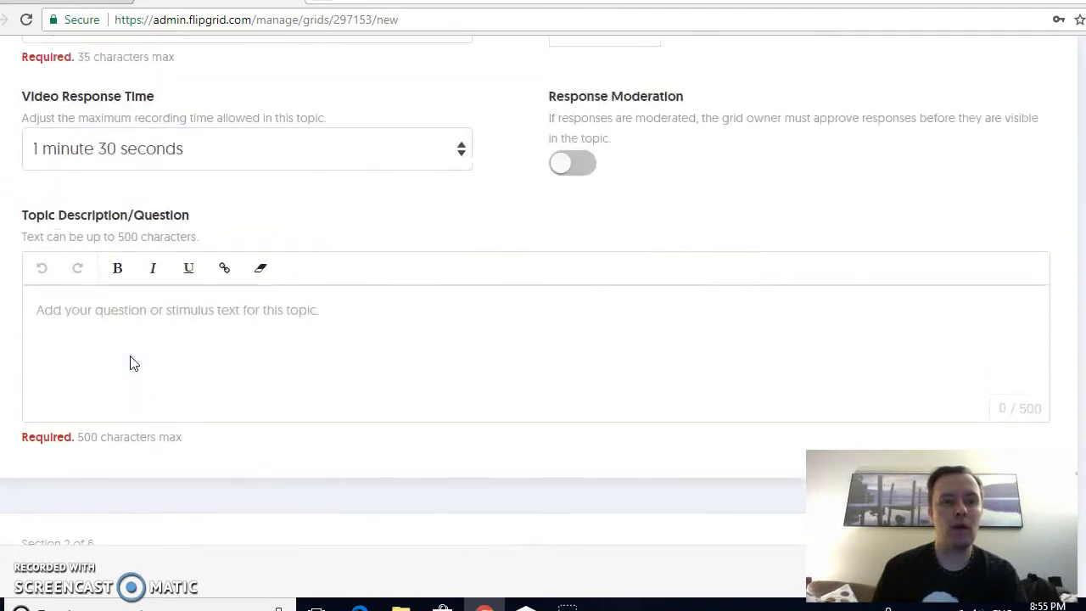
scroll(133, 361, "up", 4)
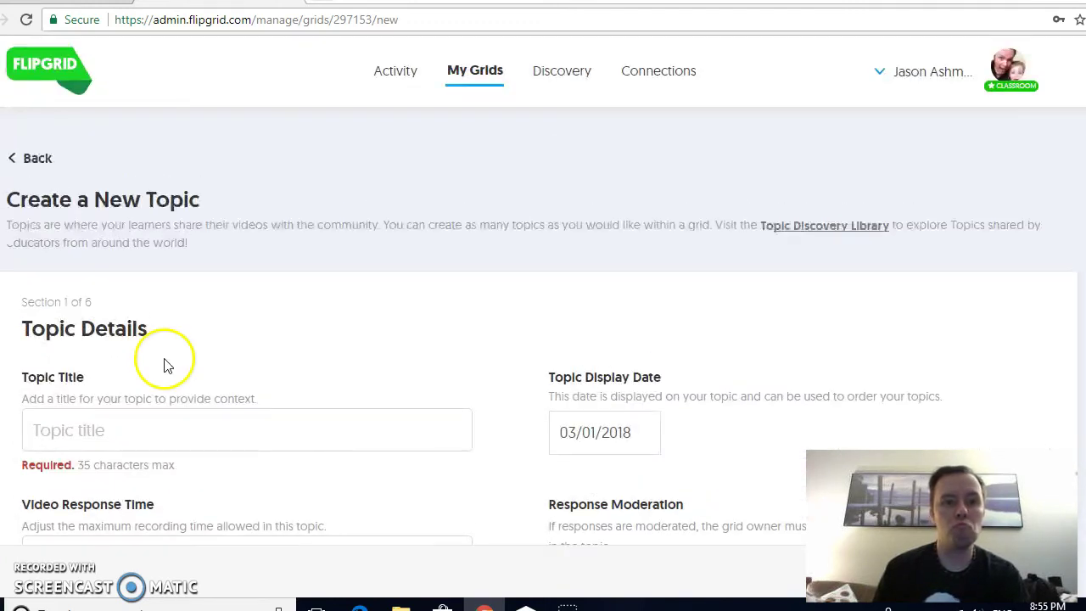
left_click(35, 161)
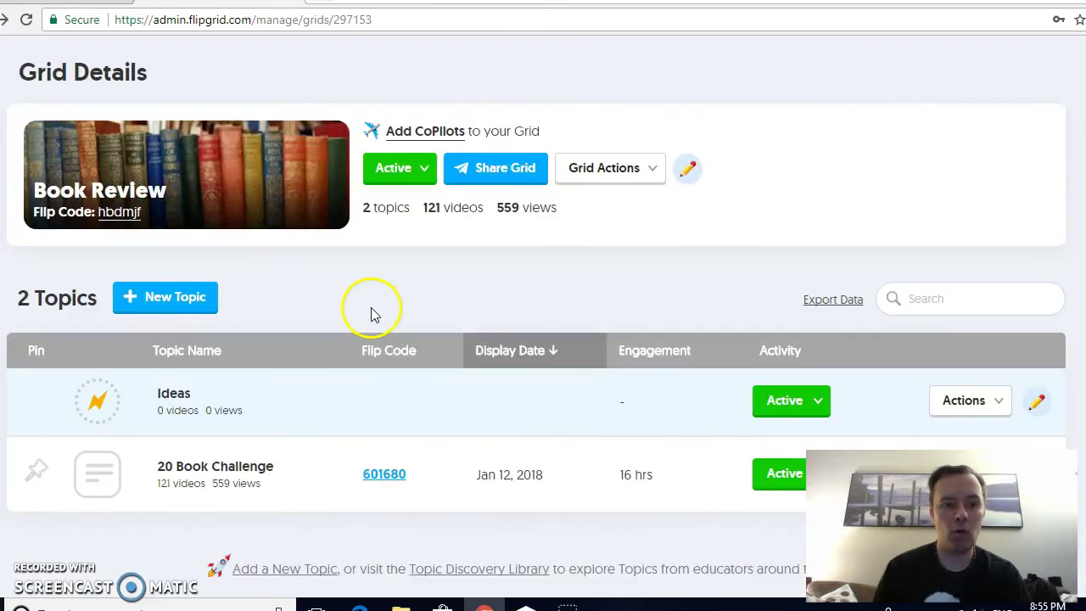
Step: Review the sharing options for the 20 Book Challenge topic, including its link and social sharing choices, and close them
scroll(337, 300, "down", 3)
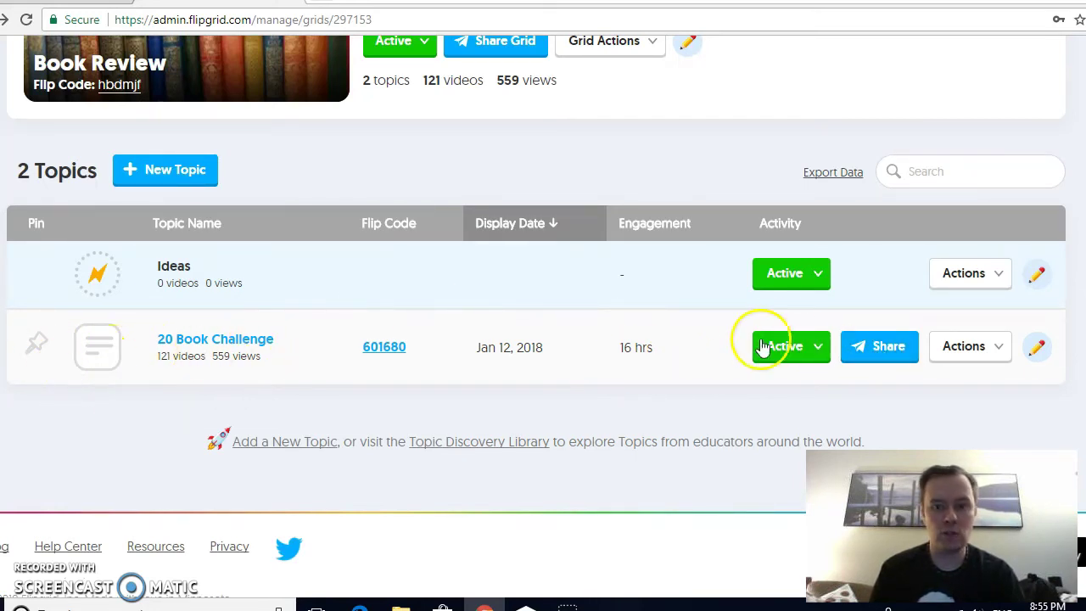
left_click(881, 349)
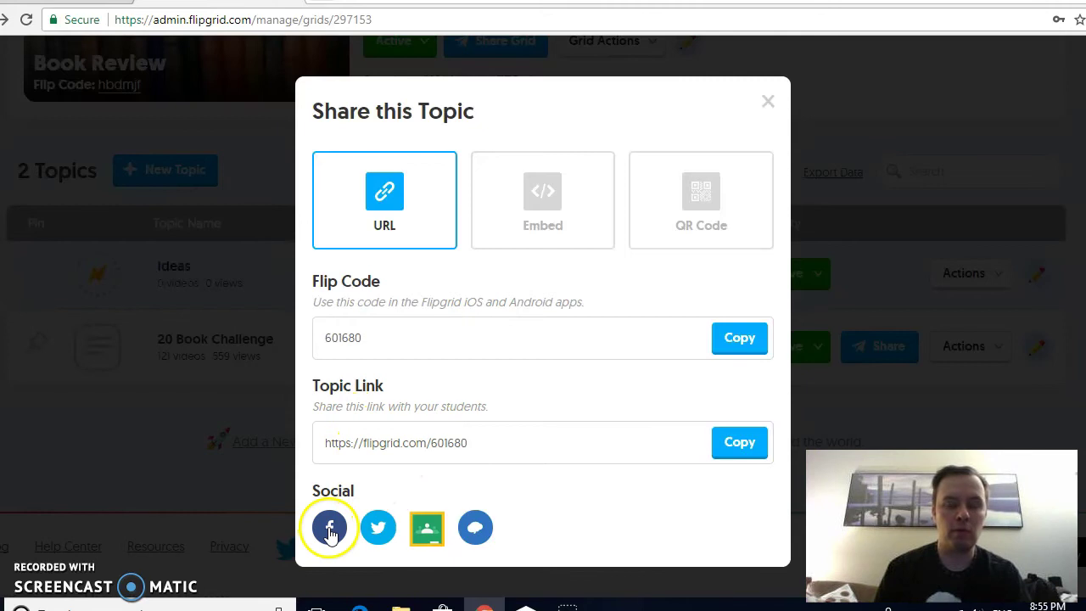
left_click(431, 530)
left_click(490, 535)
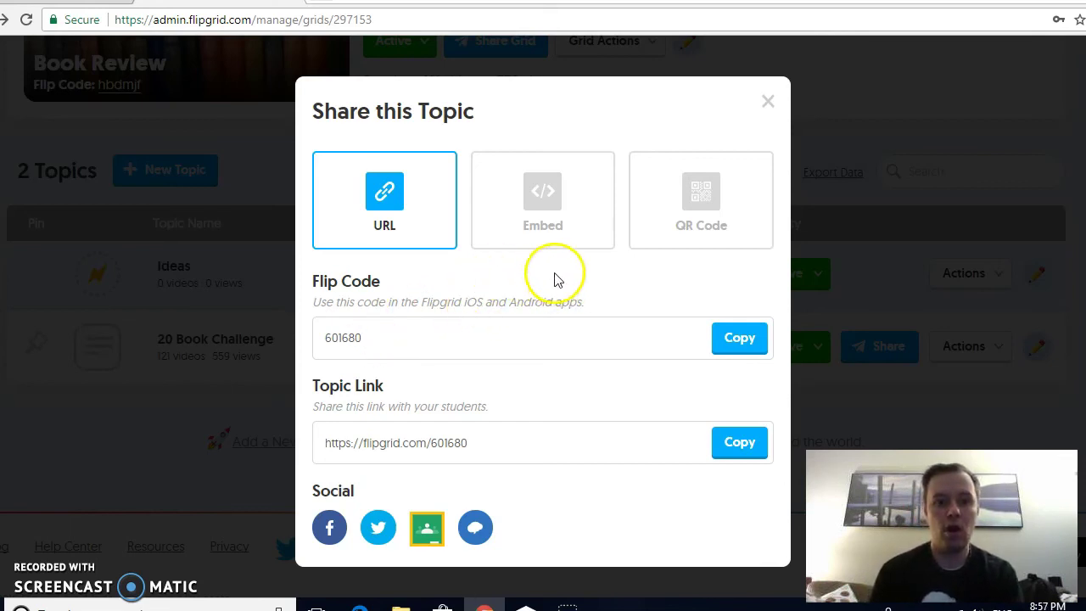
left_click(769, 104)
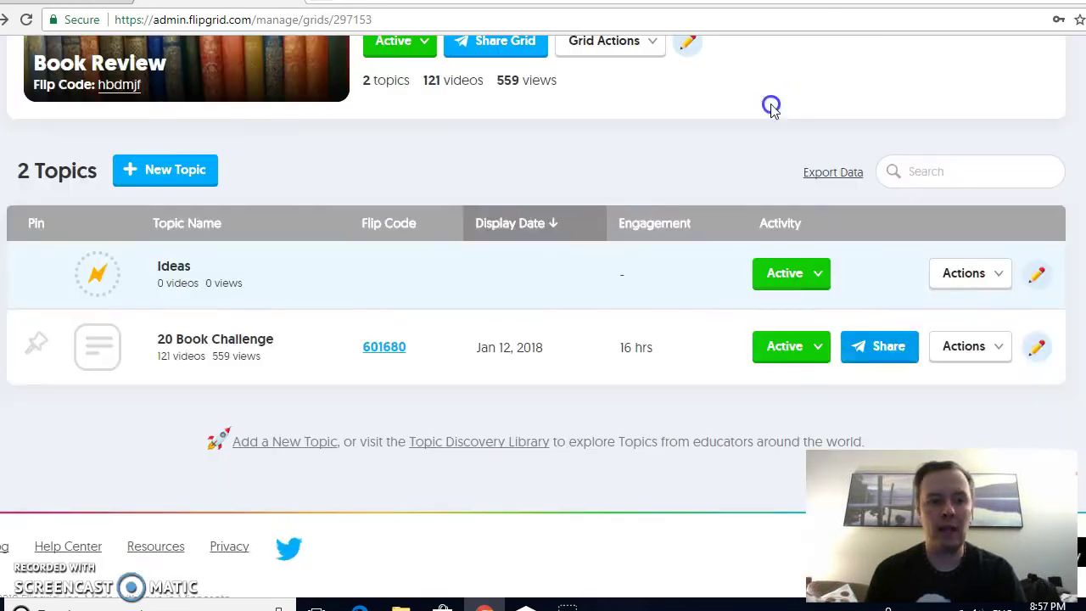
Step: Open the 20 Book Challenge topic, look through its list of student video responses, and return to the grid list
left_click(254, 348)
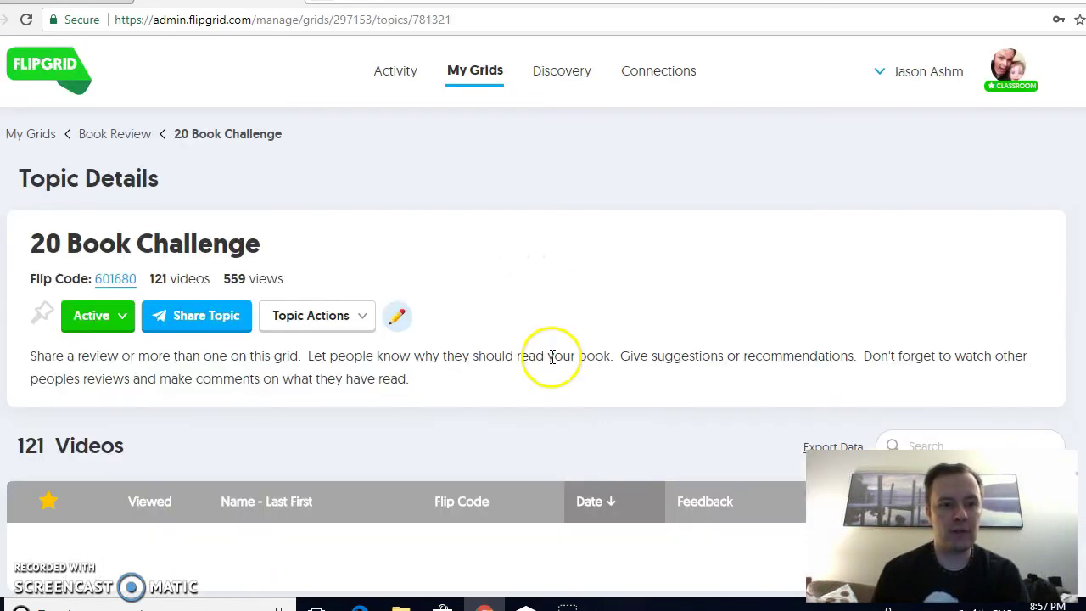
scroll(543, 365, "down", 3)
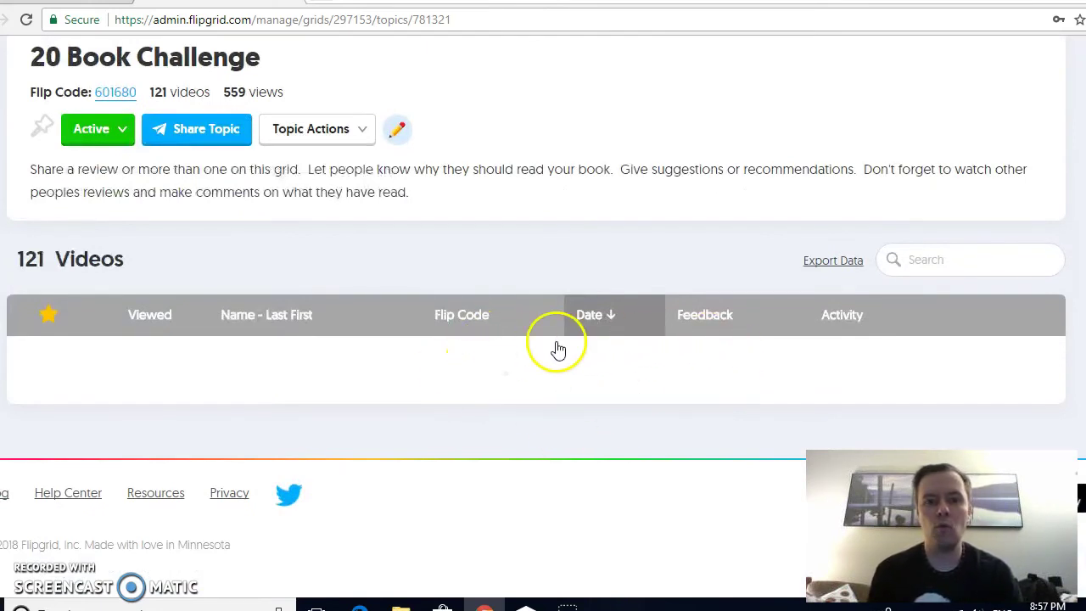
scroll(444, 347, "down", 2)
scroll(381, 329, "down", 5)
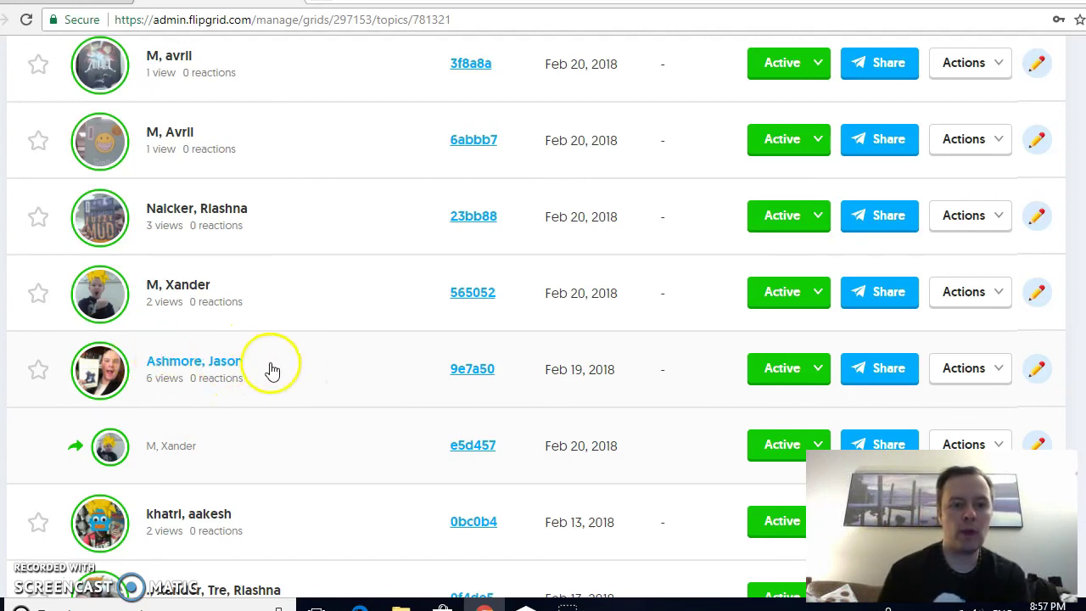
scroll(327, 371, "up", 8)
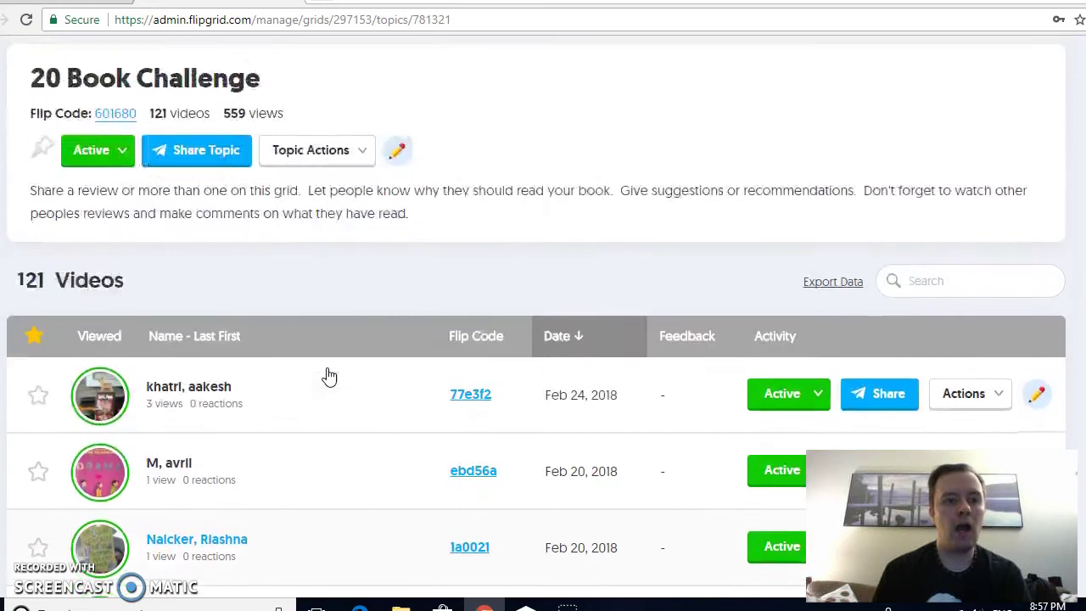
scroll(284, 306, "up", 3)
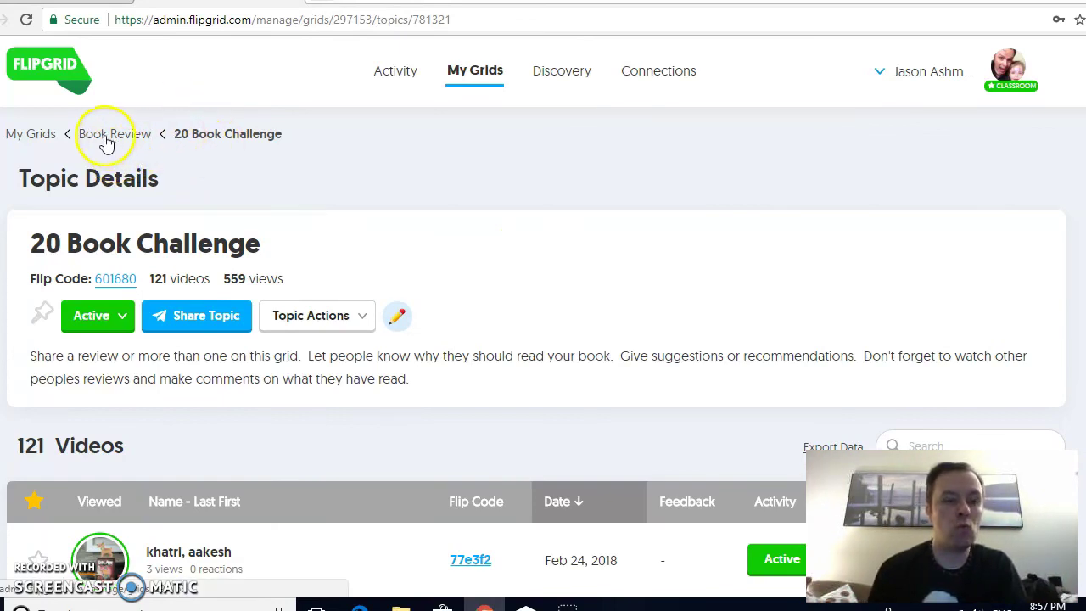
left_click(37, 138)
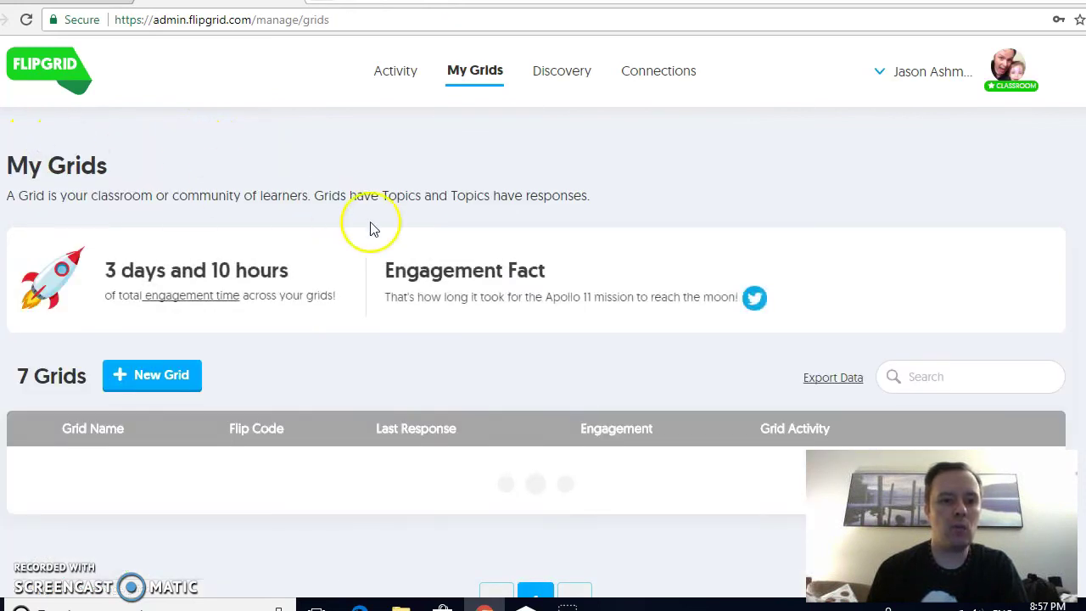